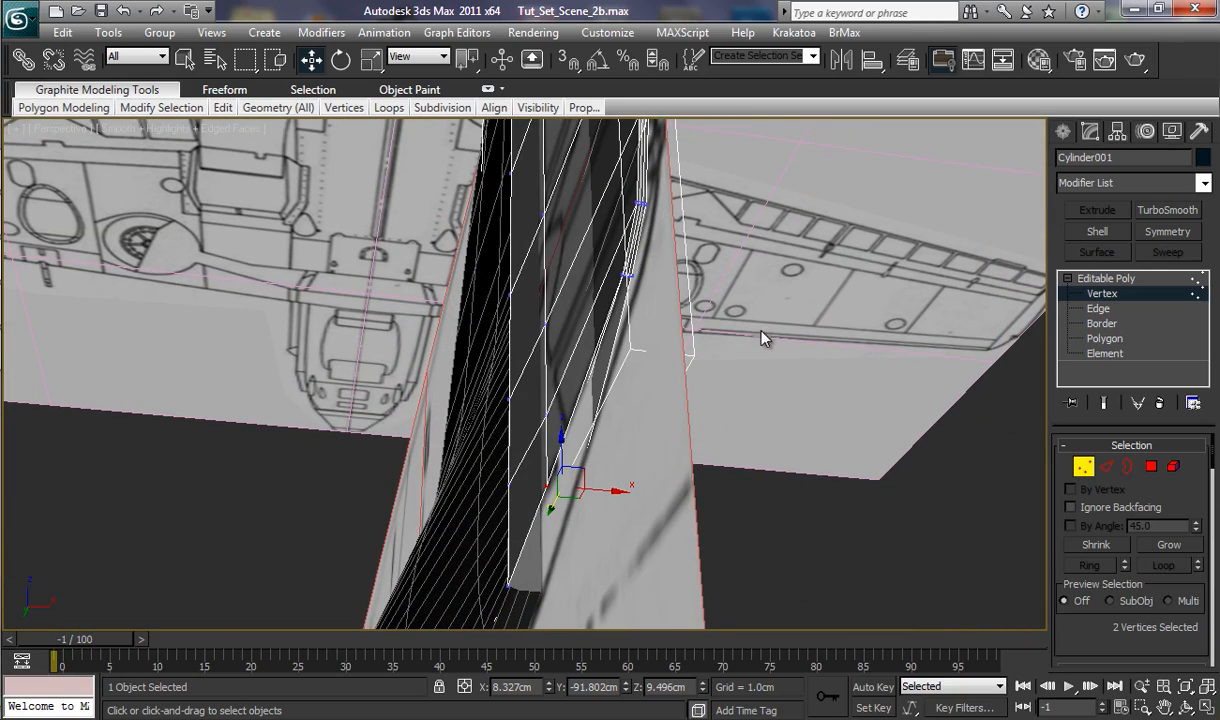
Step: Hide the Ref_Material and Fuselage layers to leave the tail part clear of reference images and fuselage geometry
{"action": "left_click", "coordinate": [908, 59]}
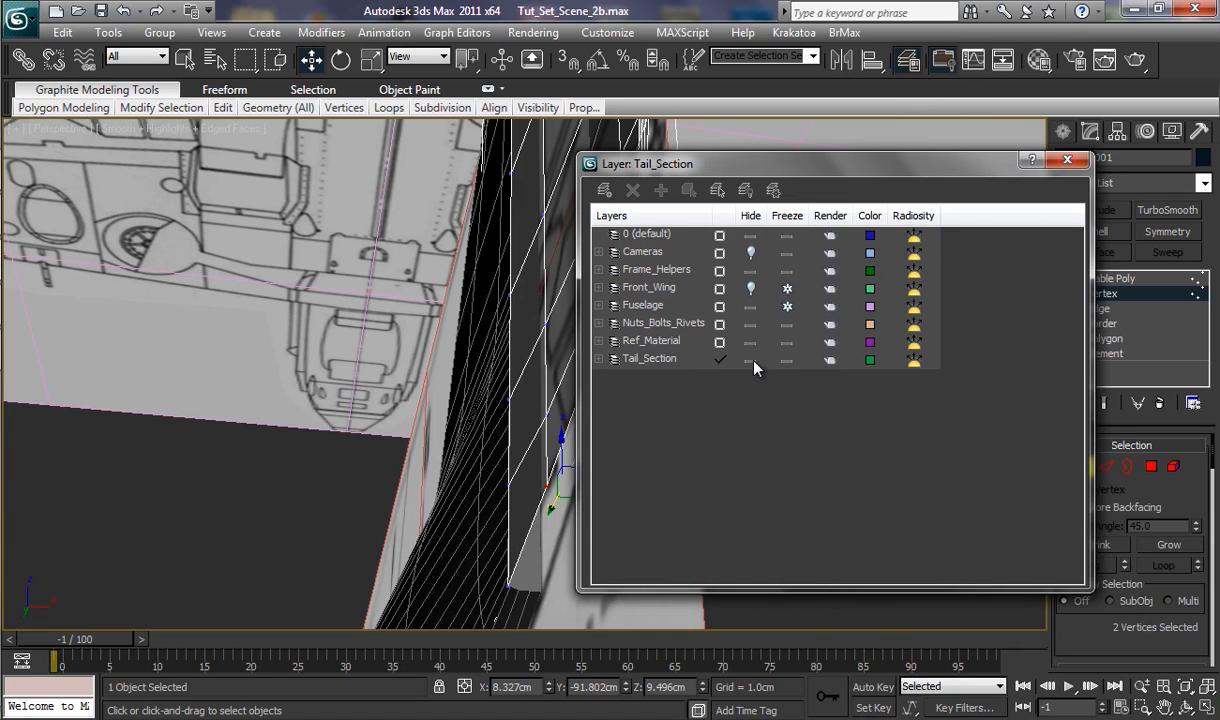
{"action": "left_click", "coordinate": [750, 342]}
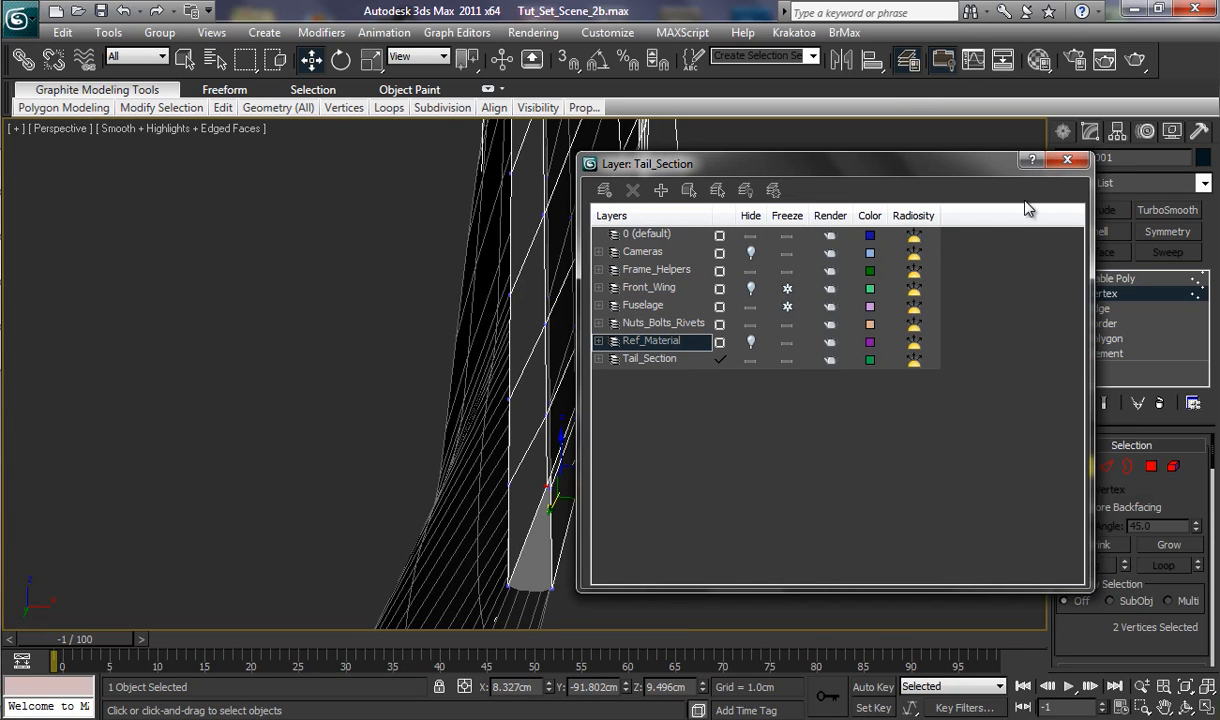
{"action": "left_click", "coordinate": [750, 306]}
{"action": "left_click", "coordinate": [1067, 159]}
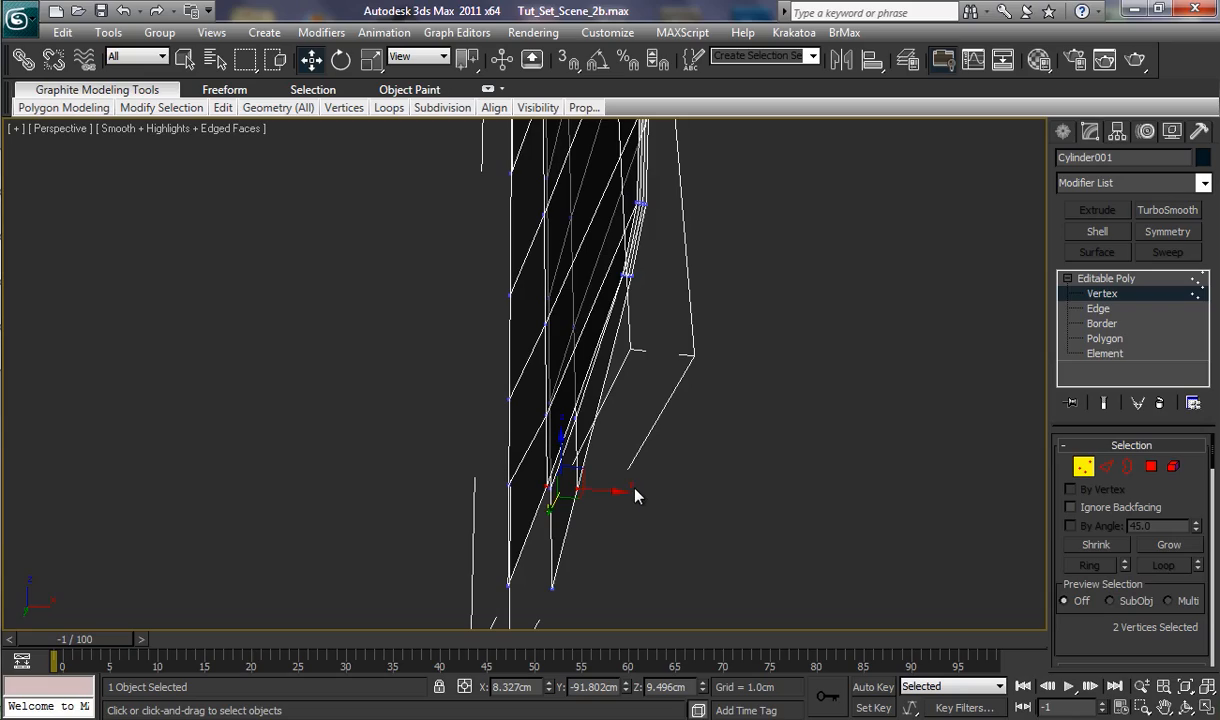
Step: Bridge the four open edges along the underside of the tail part, two on each side, using 3 segments
{"action": "middle_click_drag", "start_coordinate": [640, 493], "coordinate": [762, 432], "text": "alt"}
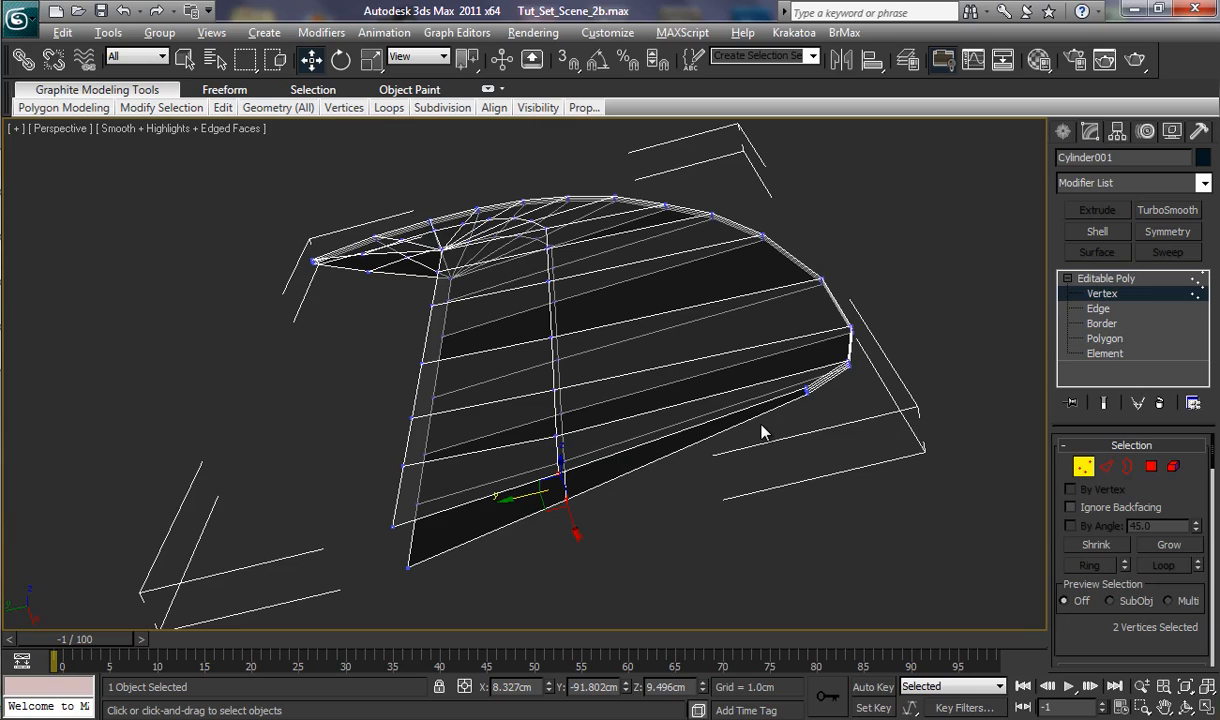
{"action": "left_click", "coordinate": [1100, 309]}
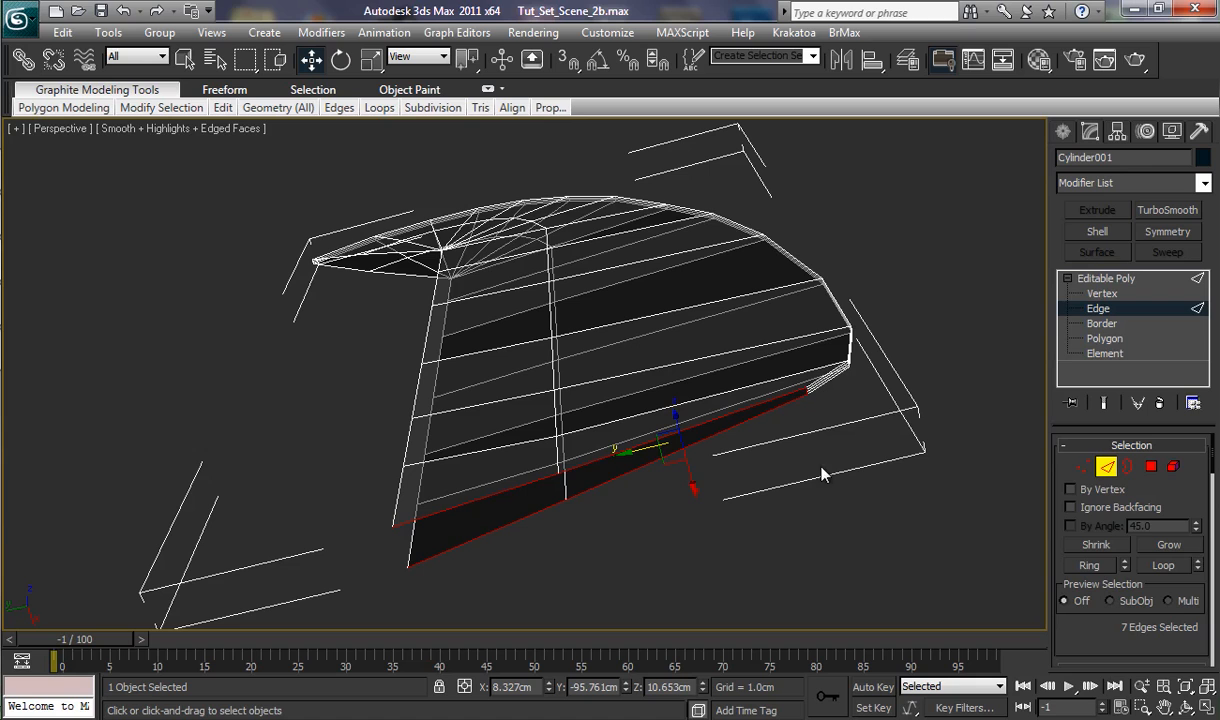
{"action": "mouse_move", "coordinate": [806, 514]}
{"action": "middle_mouse_down", "text": "alt"}
{"action": "mouse_move", "coordinate": [814, 528]}
{"action": "mouse_move", "coordinate": [818, 500]}
{"action": "middle_mouse_up", "text": "alt"}
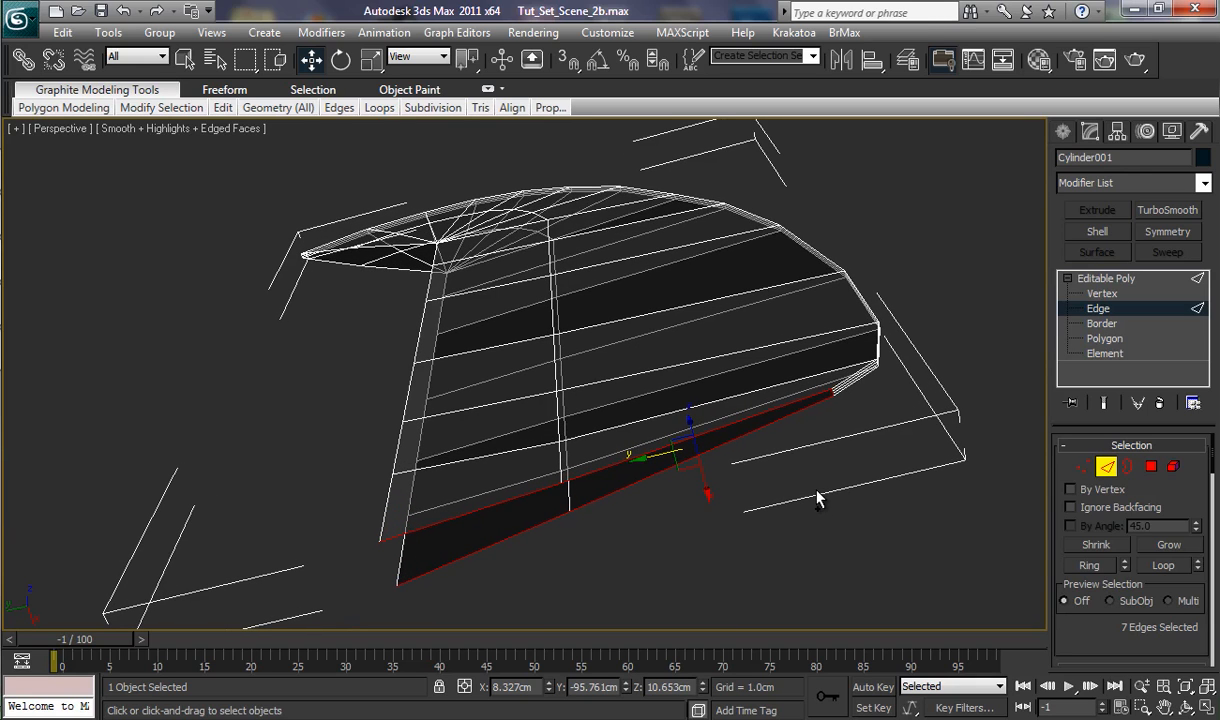
{"action": "left_click", "coordinate": [787, 531]}
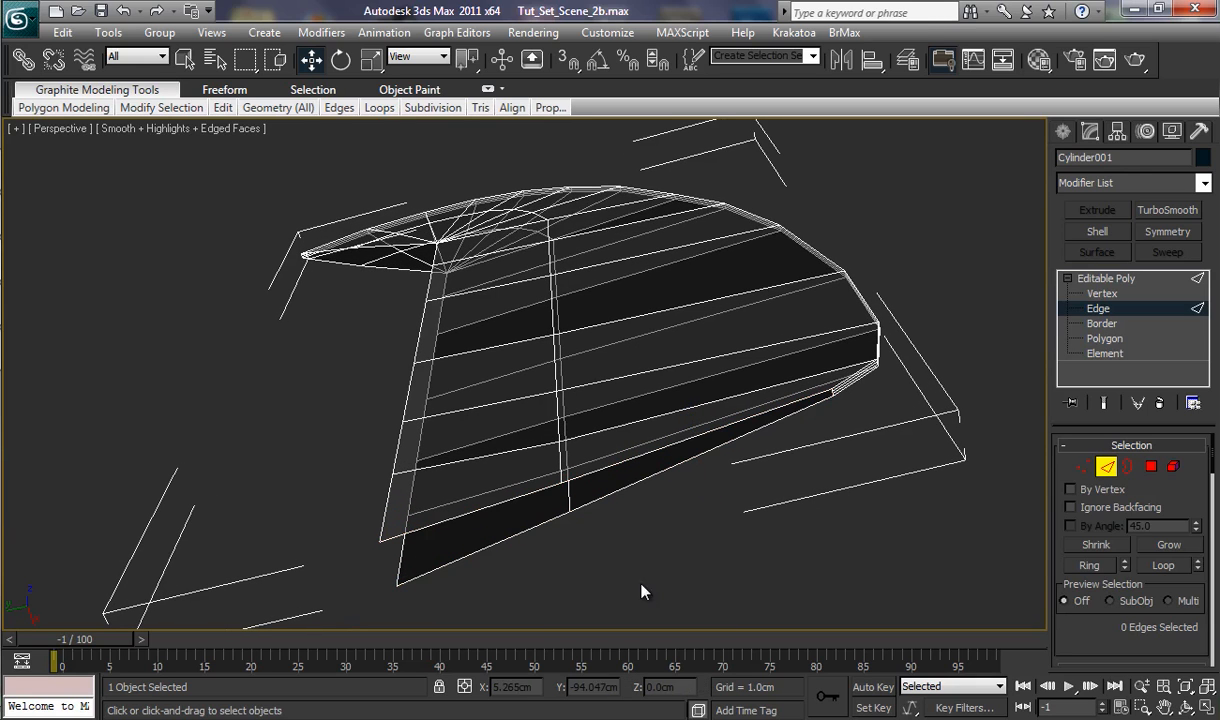
{"action": "left_click", "coordinate": [505, 498]}
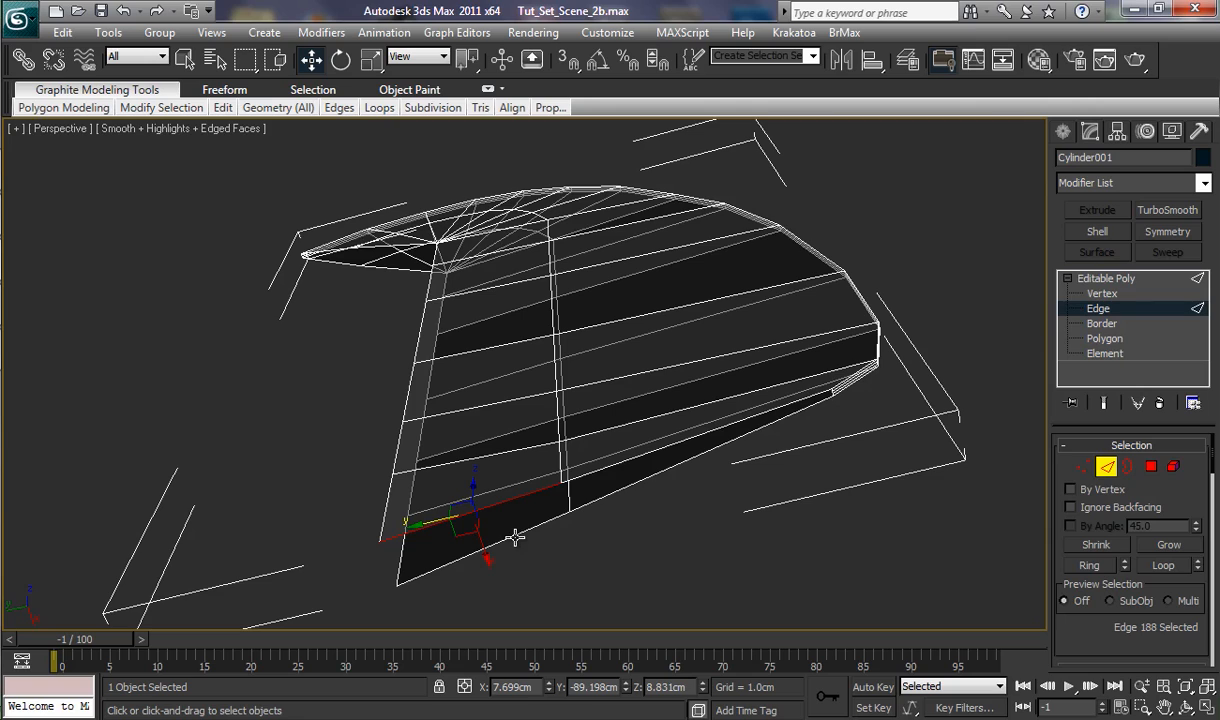
{"action": "left_click", "coordinate": [512, 533], "text": "ctrl"}
{"action": "left_click", "coordinate": [626, 463], "text": "ctrl"}
{"action": "left_click", "coordinate": [636, 486], "text": "ctrl"}
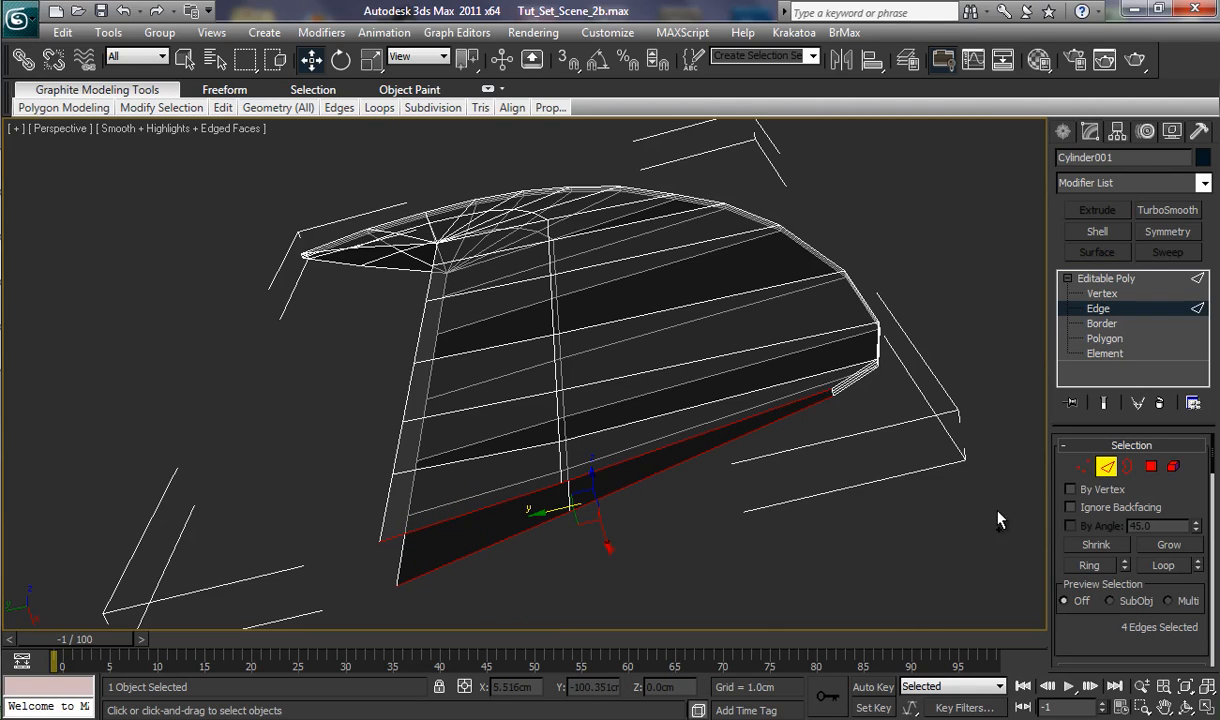
{"action": "double_click", "coordinate": [1212, 470]}
{"action": "left_click_drag", "start_coordinate": [1213, 462], "coordinate": [1216, 600]}
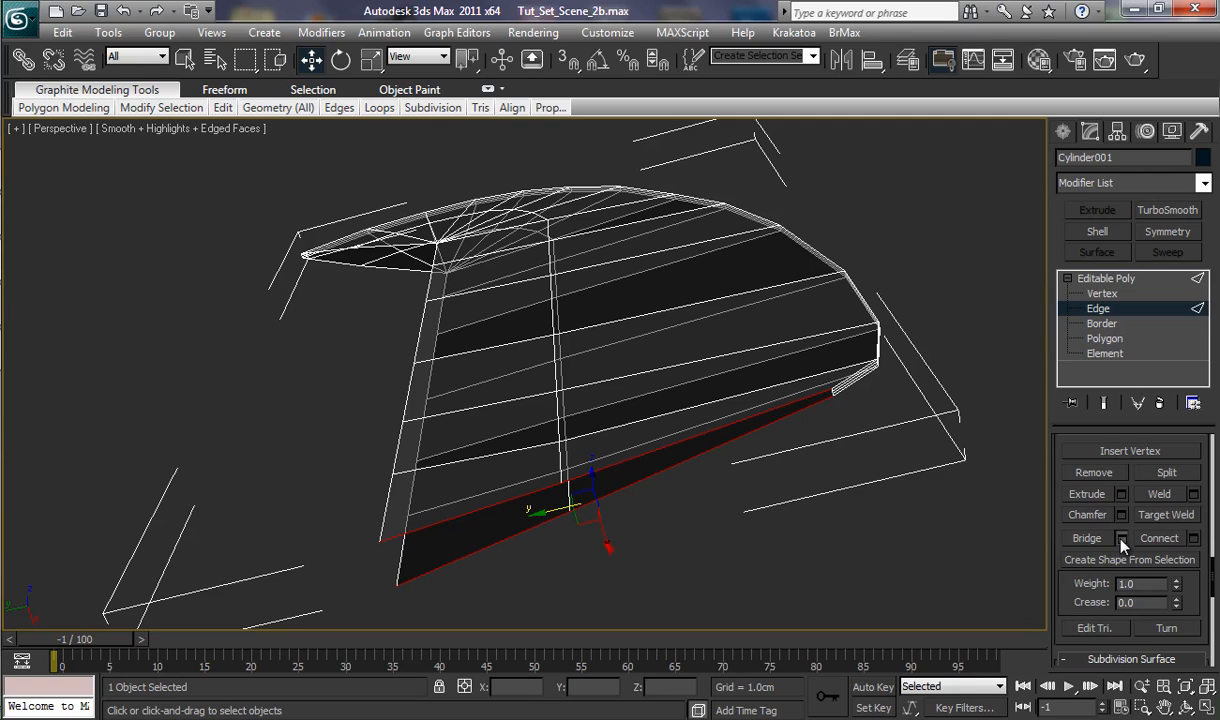
{"action": "left_click", "coordinate": [1122, 539]}
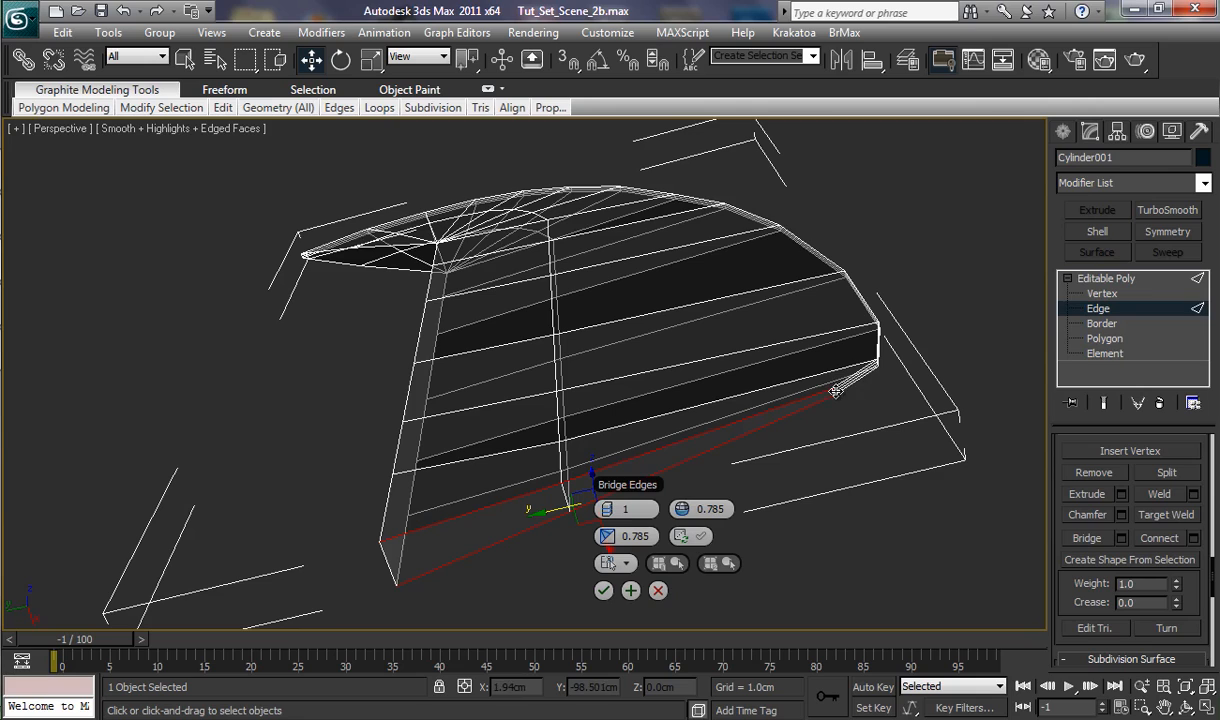
{"action": "left_click", "coordinate": [613, 510]}
{"action": "left_click", "coordinate": [613, 510]}
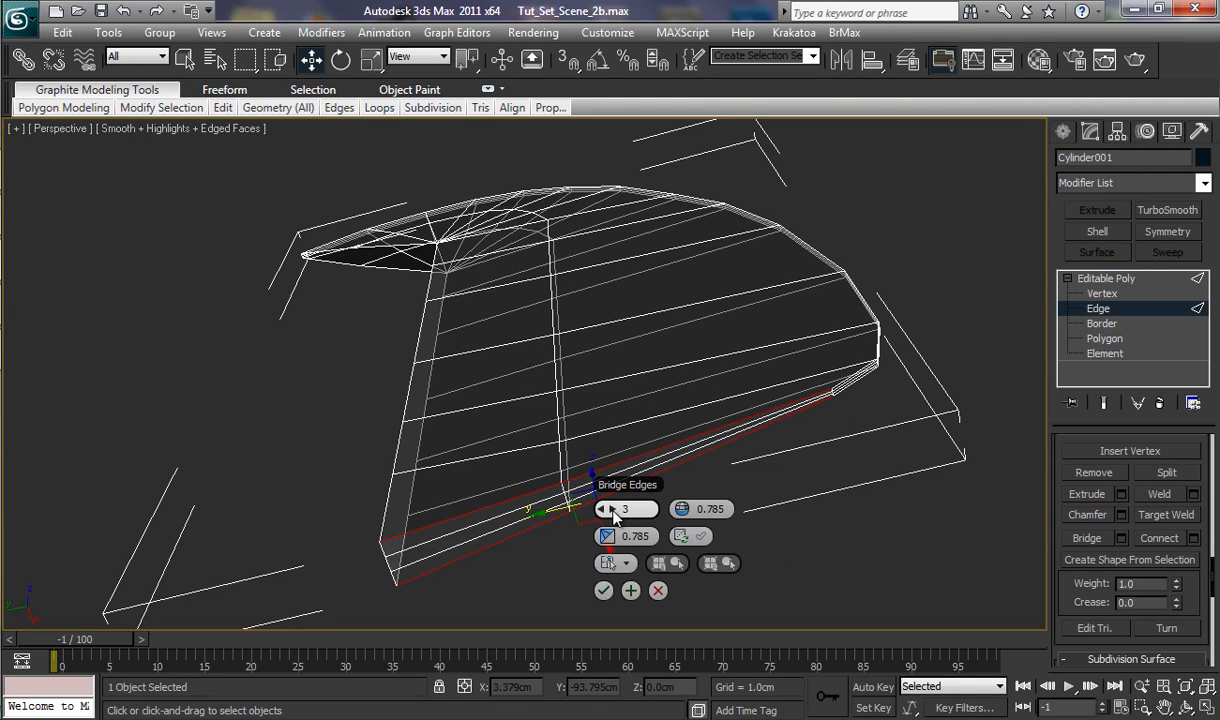
{"action": "left_click", "coordinate": [604, 591]}
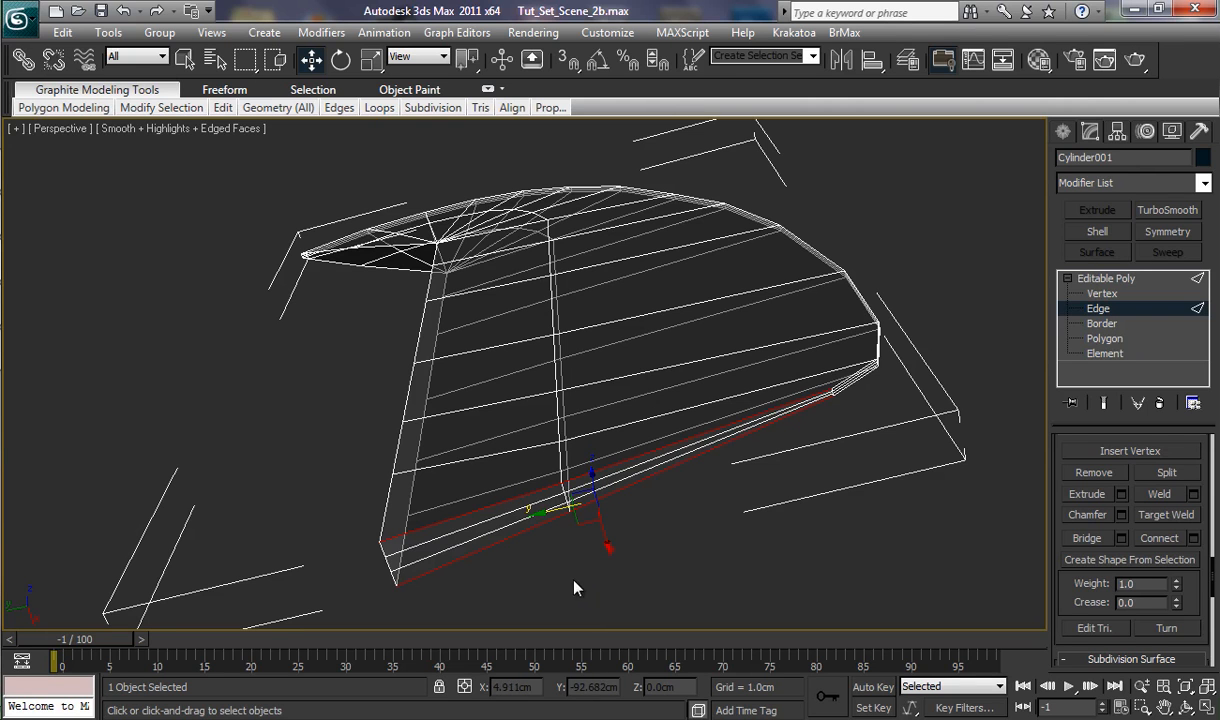
Step: Bridge the open vertical edge loops along the tail part's straight side with 3 segments, leaving out the short bottom edges
{"action": "middle_click_drag", "start_coordinate": [585, 570], "coordinate": [692, 623], "text": "alt"}
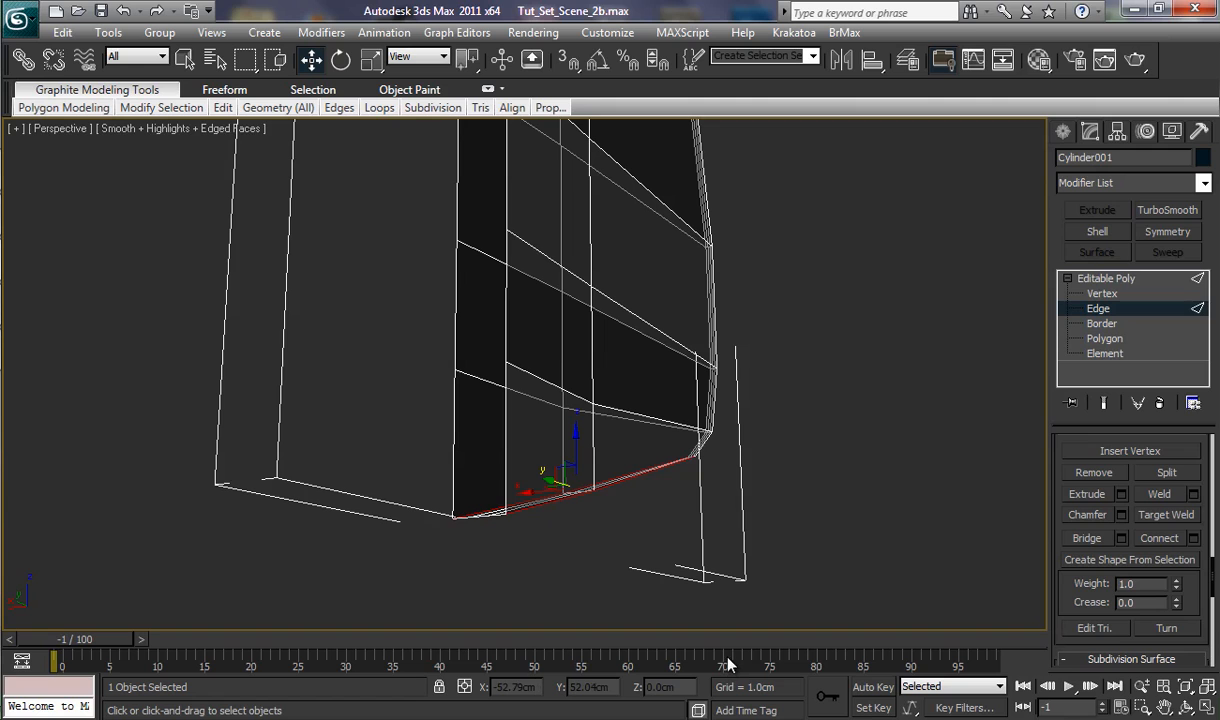
{"action": "middle_click_drag", "start_coordinate": [778, 458], "coordinate": [833, 570]}
{"action": "middle_click_drag", "start_coordinate": [823, 485], "coordinate": [802, 593], "text": "ctrl+alt"}
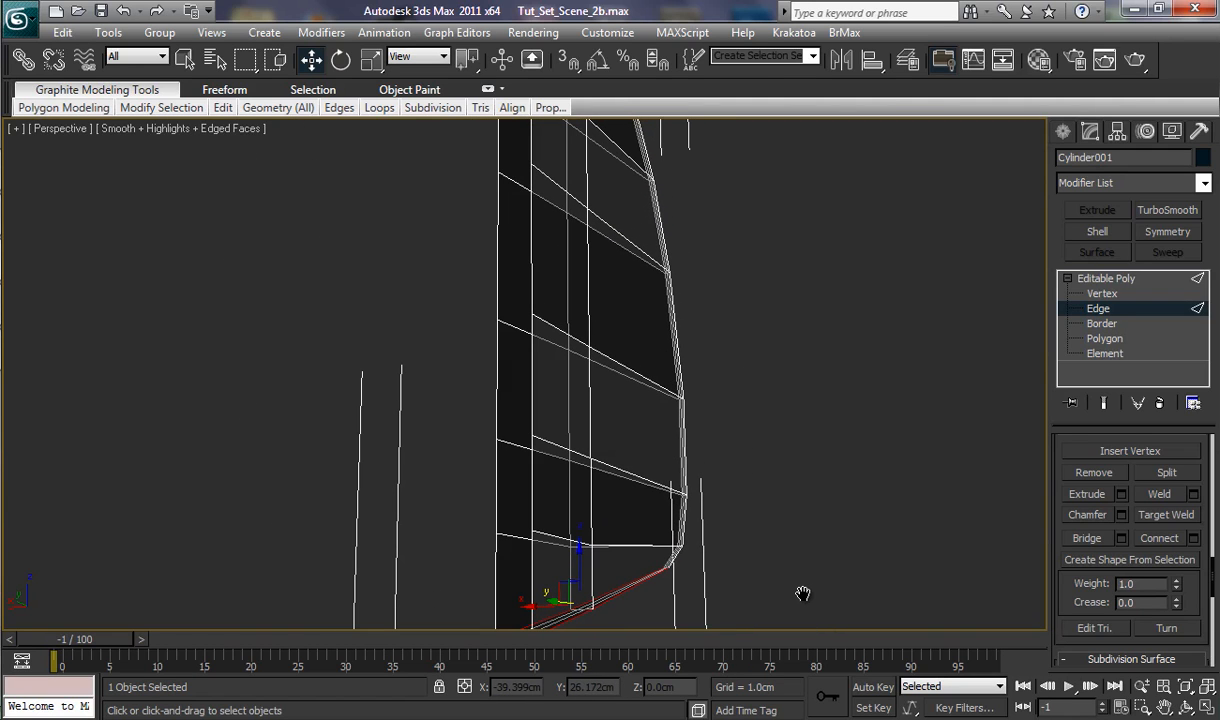
{"action": "left_click", "coordinate": [879, 461]}
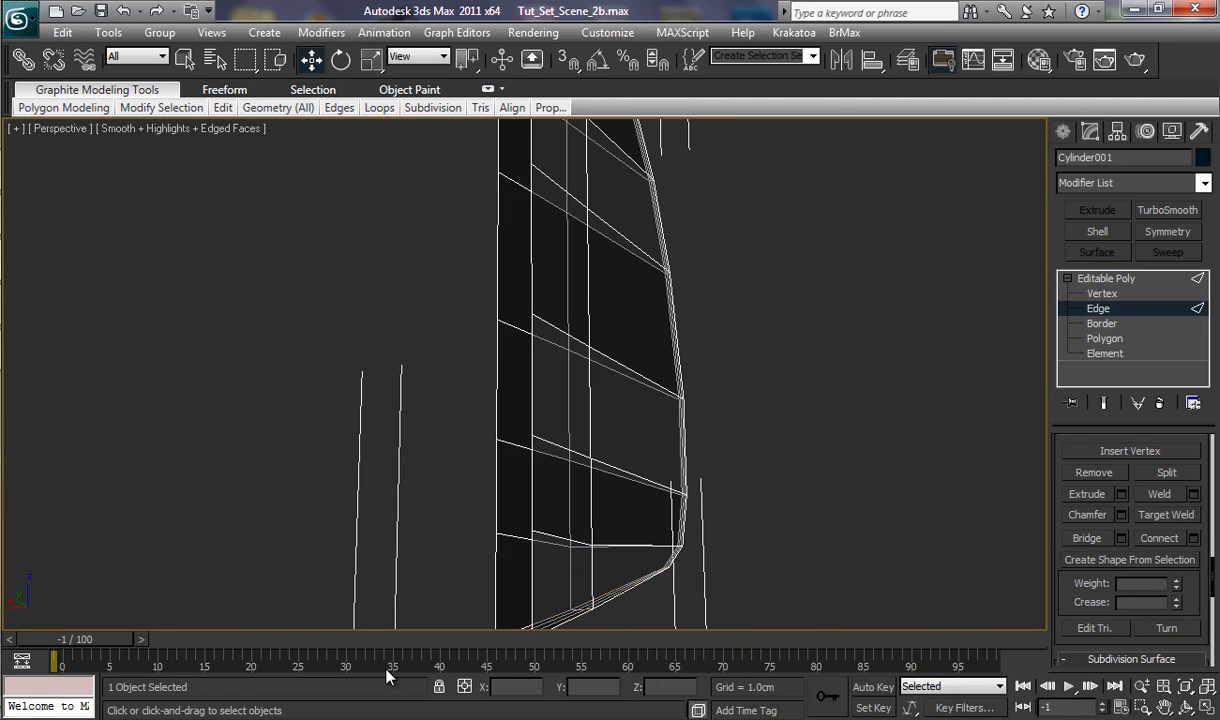
{"action": "left_click", "coordinate": [497, 577]}
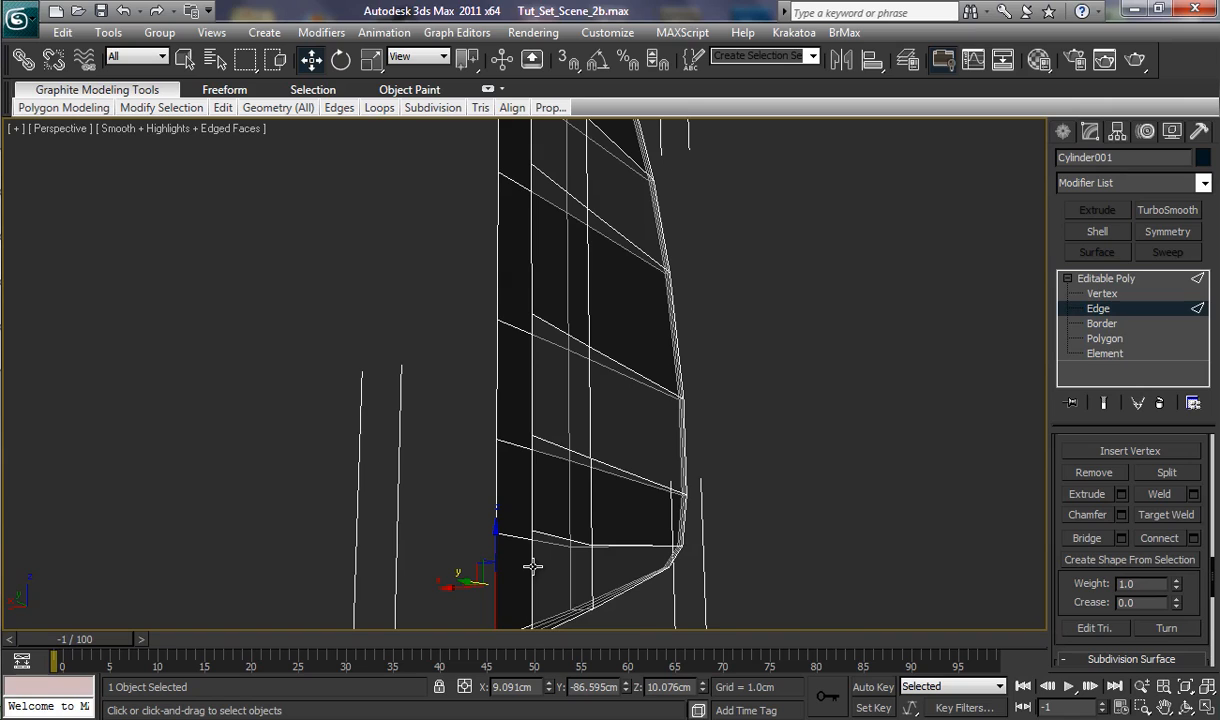
{"action": "left_click", "coordinate": [532, 567], "text": "ctrl"}
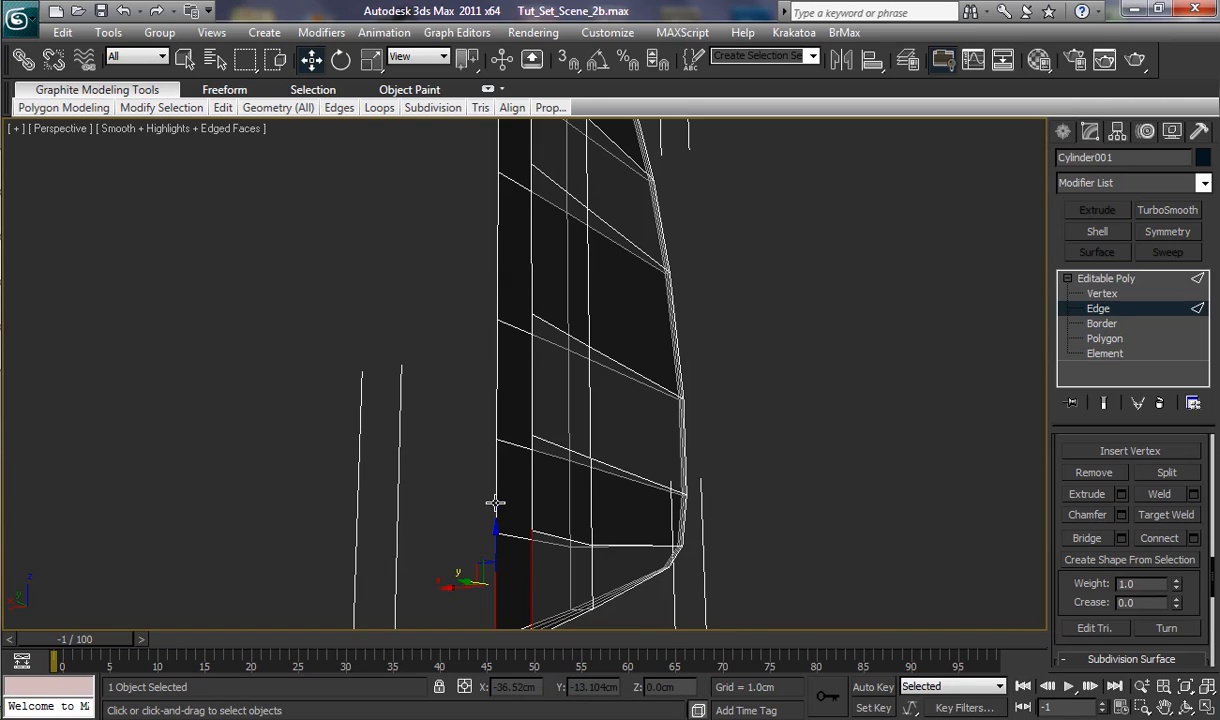
{"action": "key", "text": "alt+l"}
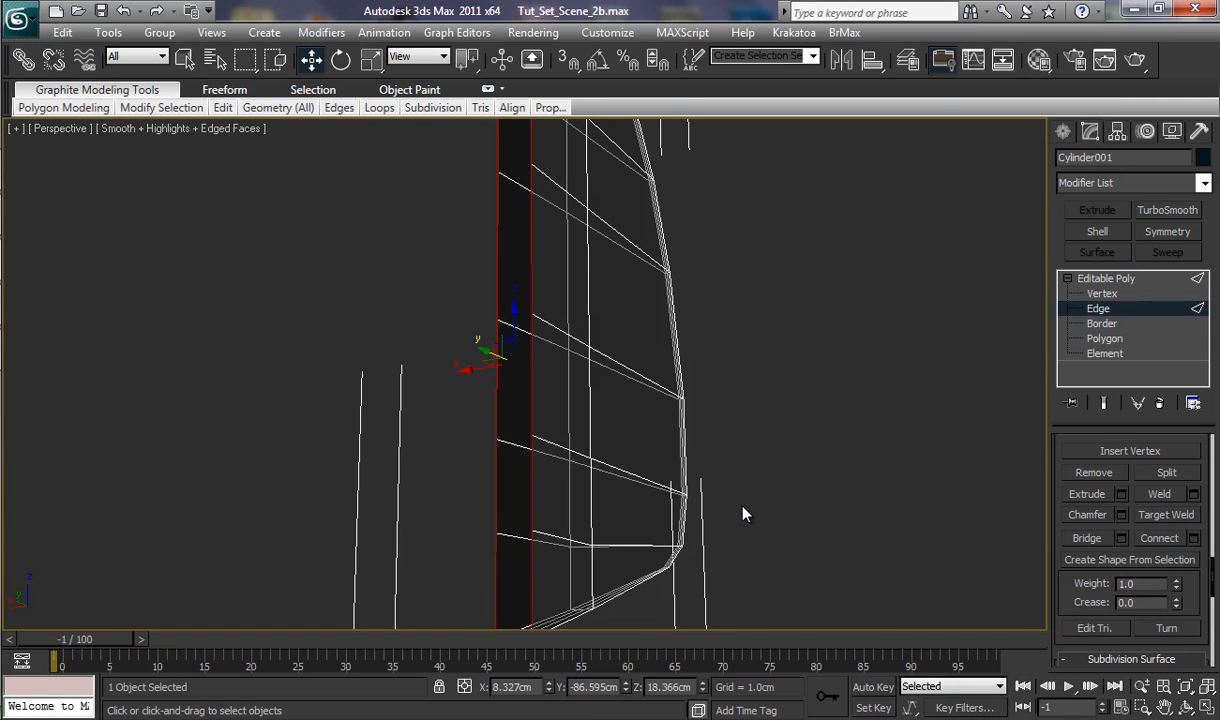
{"action": "middle_click_drag", "start_coordinate": [712, 493], "coordinate": [750, 468], "text": "alt"}
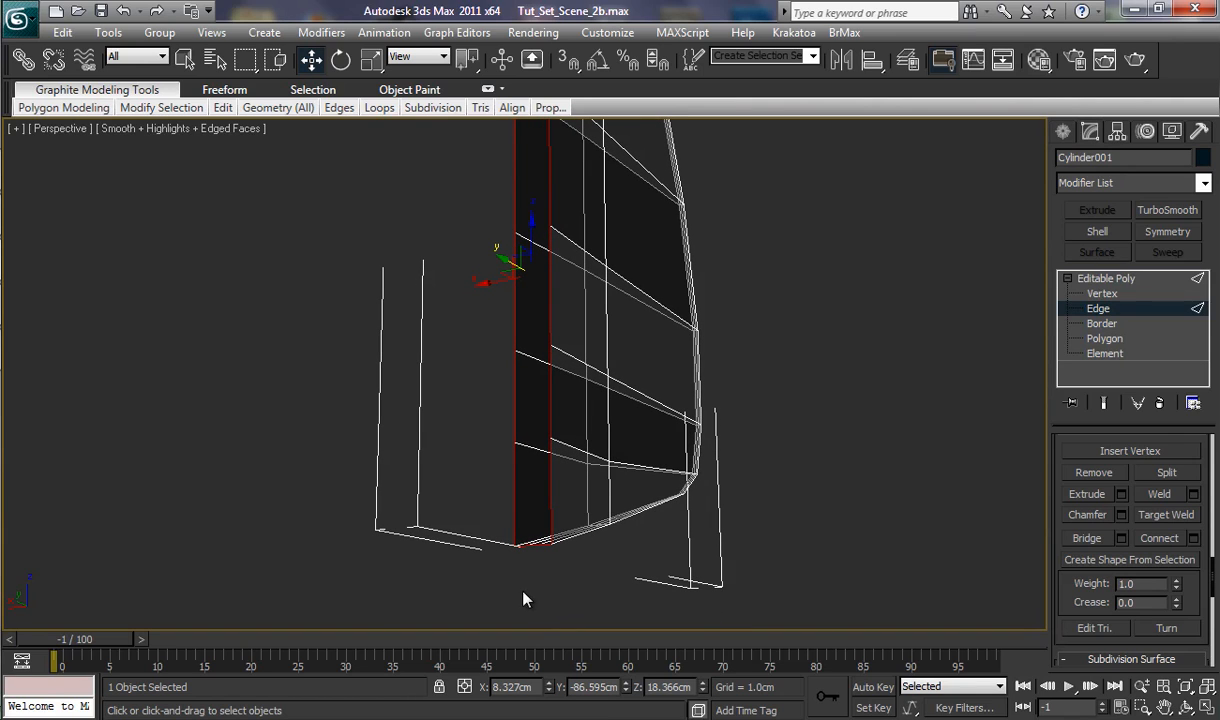
{"action": "left_click_drag", "start_coordinate": [546, 548], "coordinate": [547, 545], "text": "alt"}
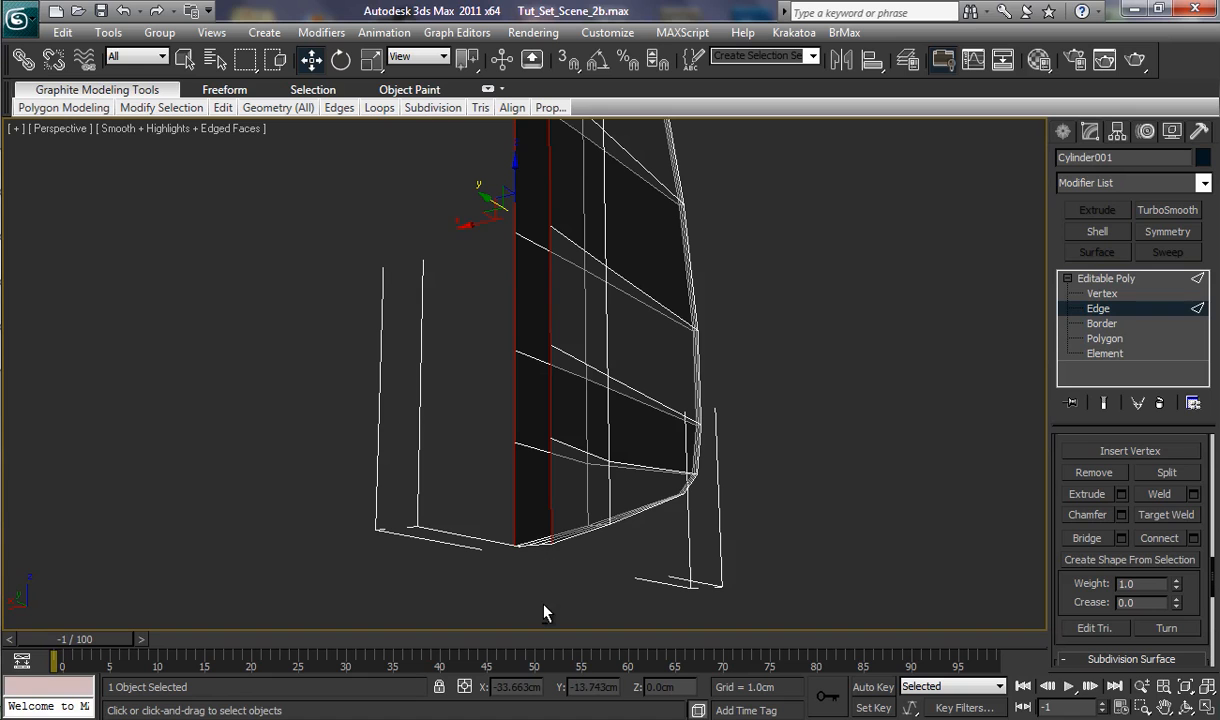
{"action": "mouse_move", "coordinate": [784, 480]}
{"action": "middle_mouse_down"}
{"action": "mouse_move", "coordinate": [781, 687]}
{"action": "mouse_move", "coordinate": [781, 449]}
{"action": "mouse_move", "coordinate": [760, 482]}
{"action": "mouse_move", "coordinate": [765, 520]}
{"action": "mouse_move", "coordinate": [776, 493]}
{"action": "middle_mouse_up"}
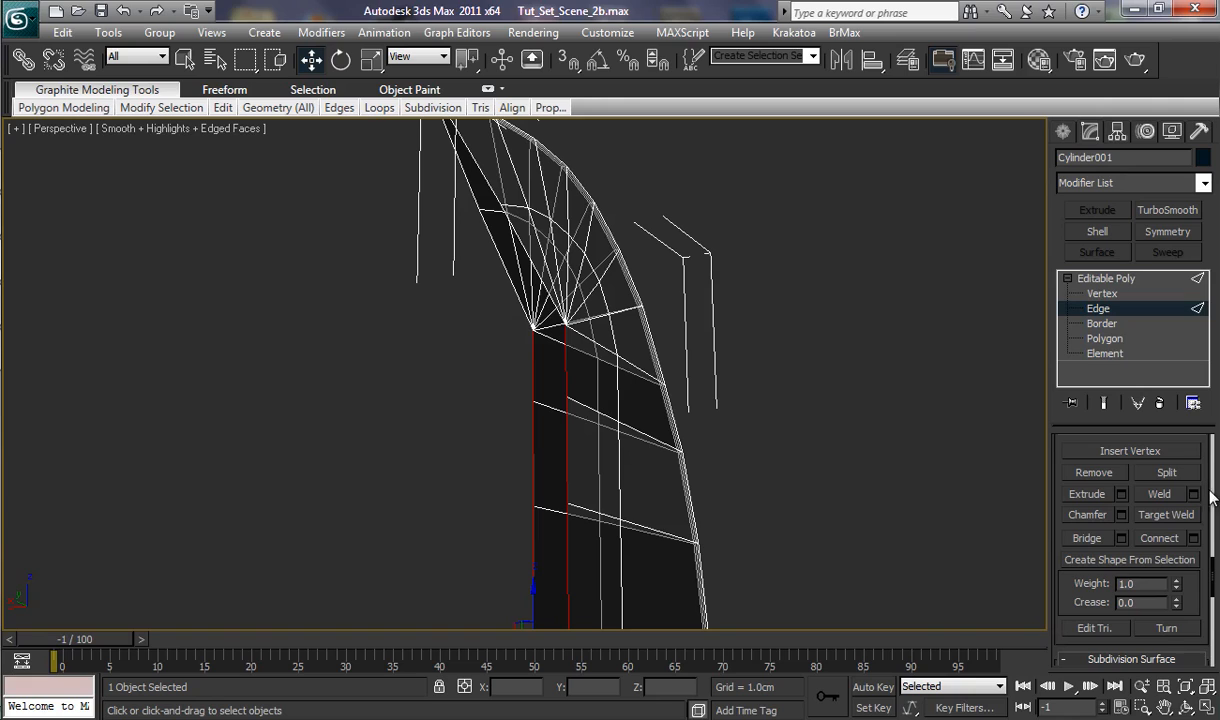
{"action": "left_click", "coordinate": [1121, 538]}
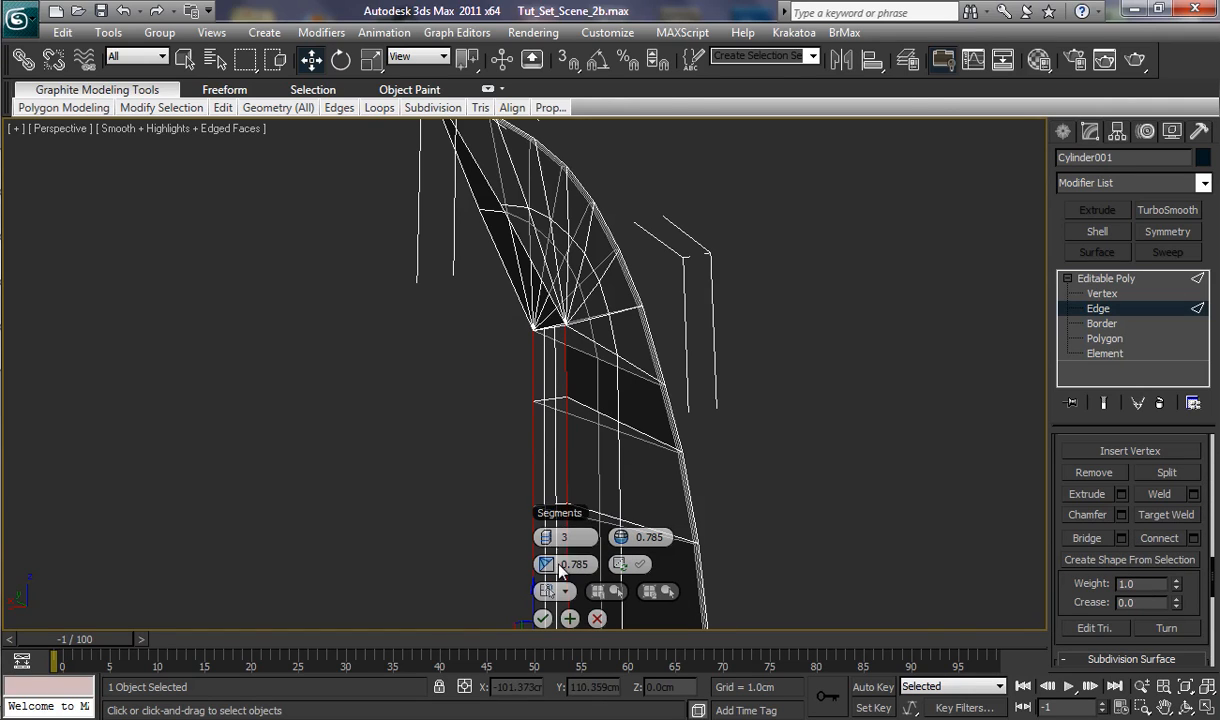
{"action": "left_click", "coordinate": [543, 619]}
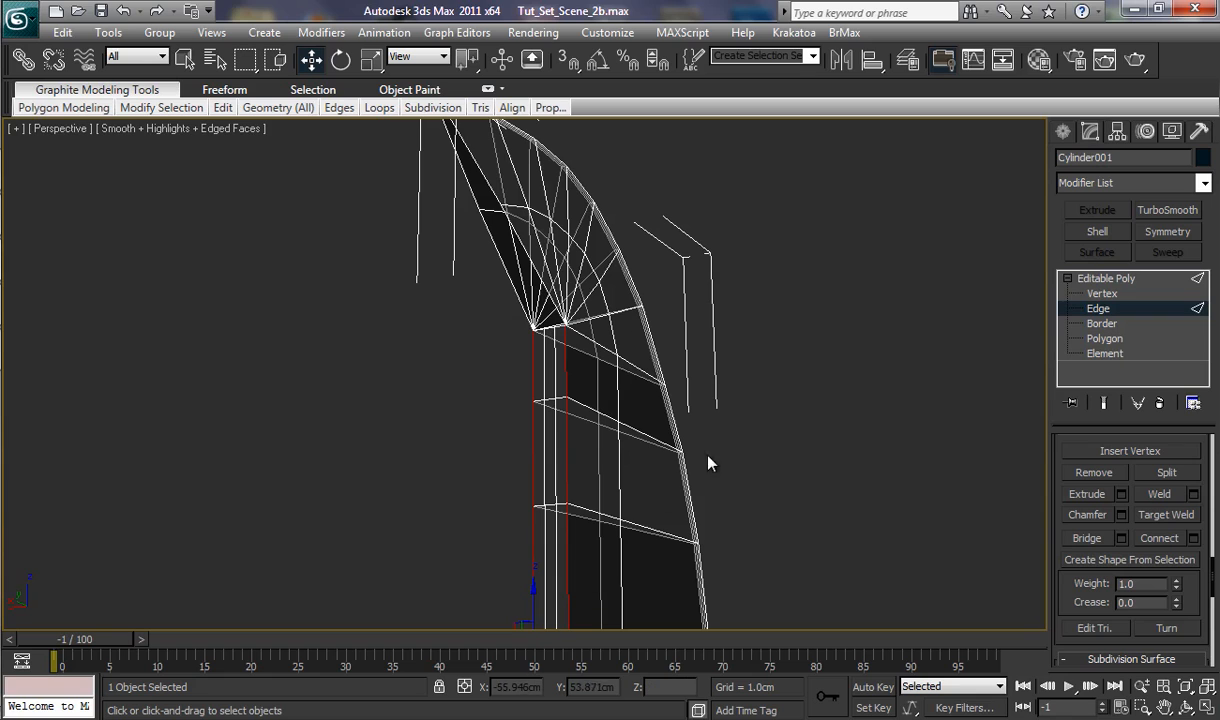
Step: Bridge the open sloping edges on both sides of the tail part's upper tip with 3 segments
{"action": "middle_click_drag", "start_coordinate": [724, 450], "coordinate": [771, 575]}
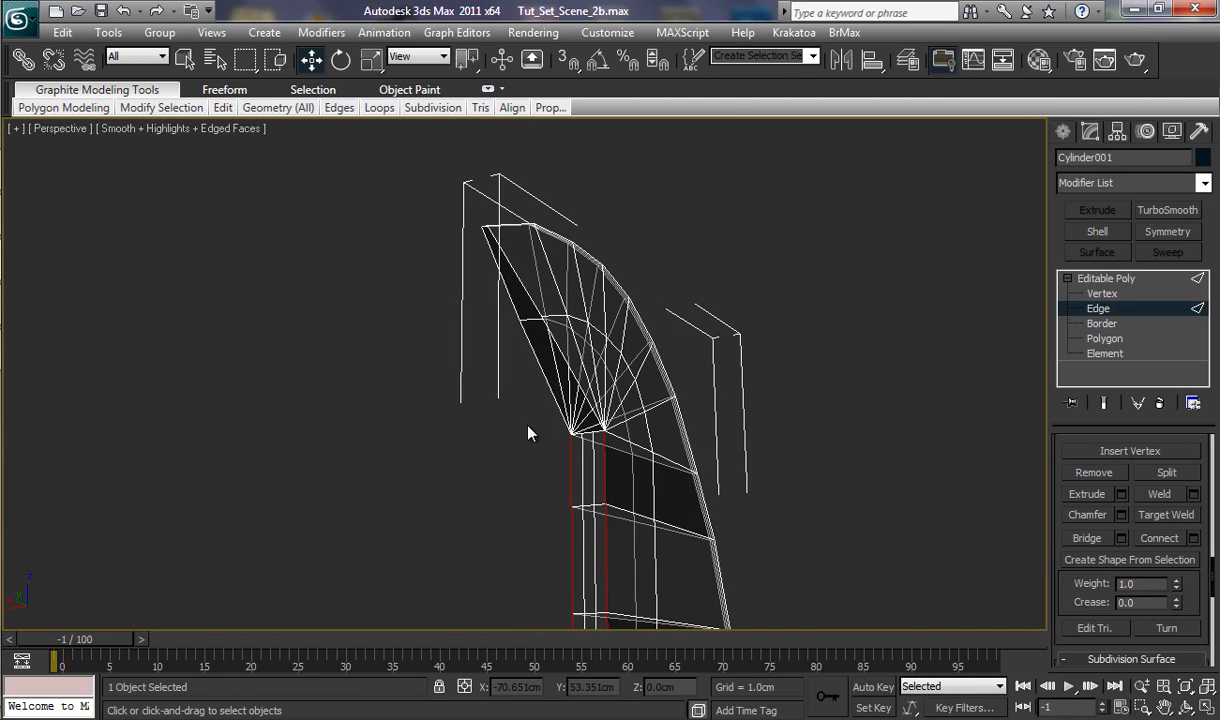
{"action": "left_click", "coordinate": [561, 354]}
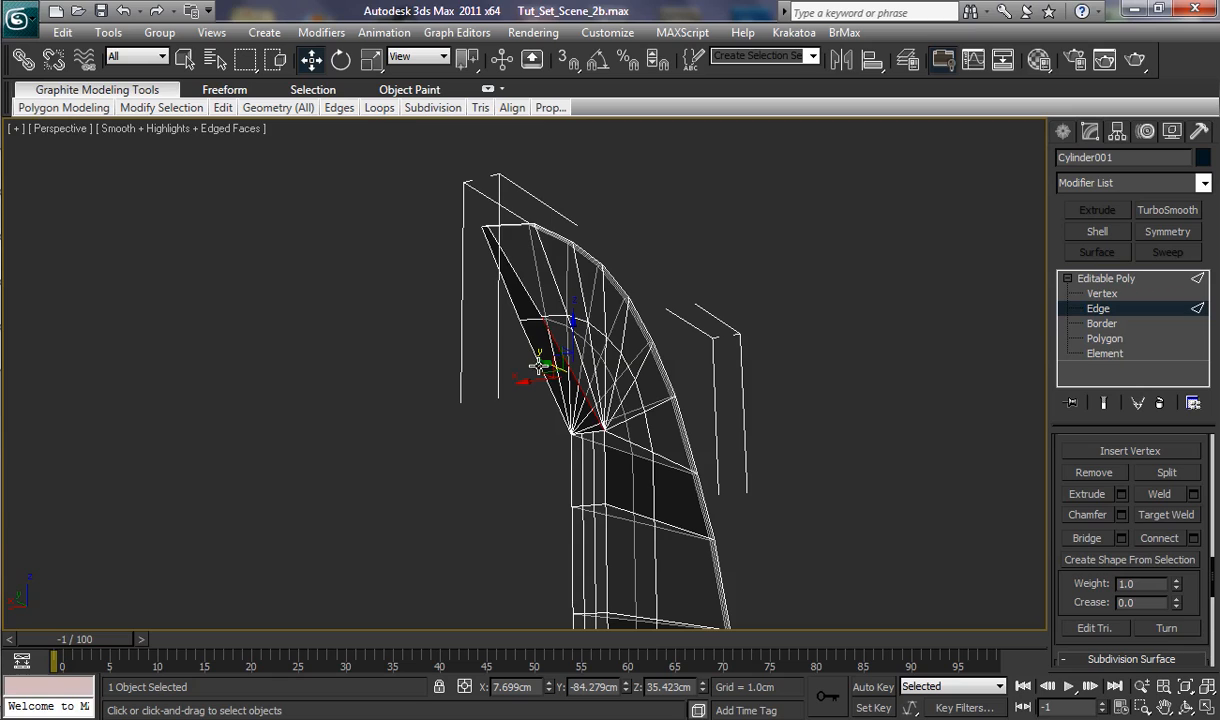
{"action": "left_click", "coordinate": [522, 340]}
{"action": "left_click", "coordinate": [512, 284]}
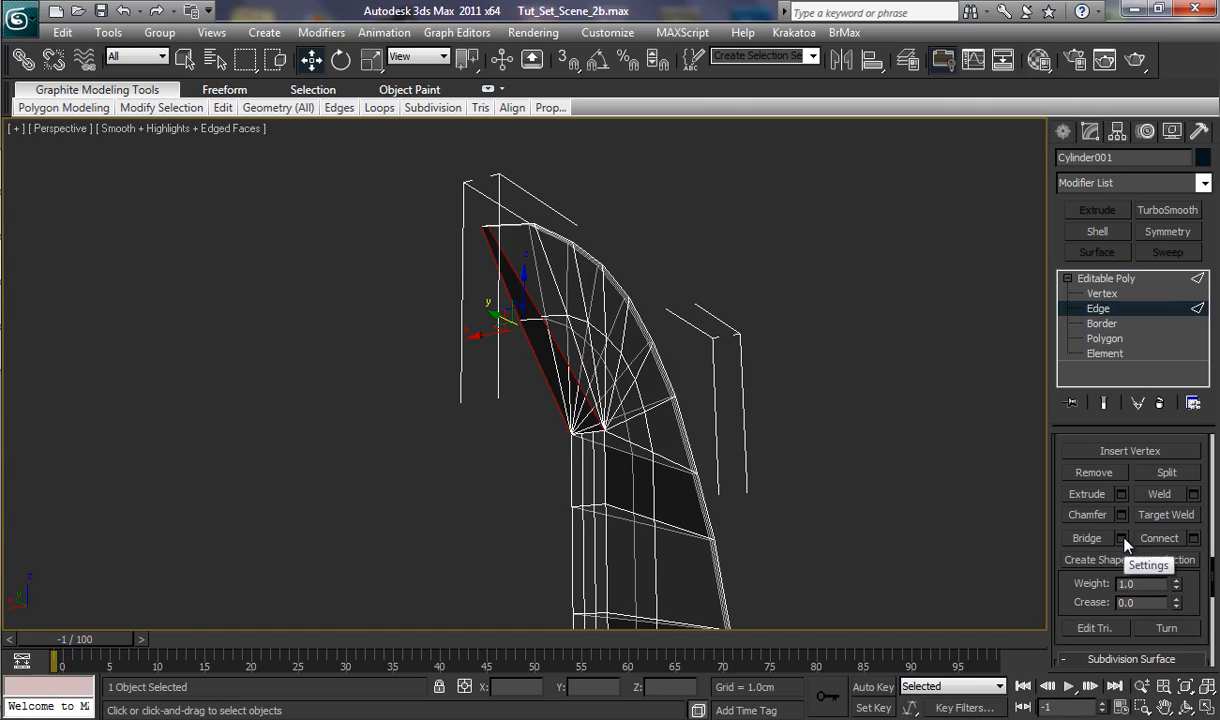
{"action": "left_click", "coordinate": [1122, 539]}
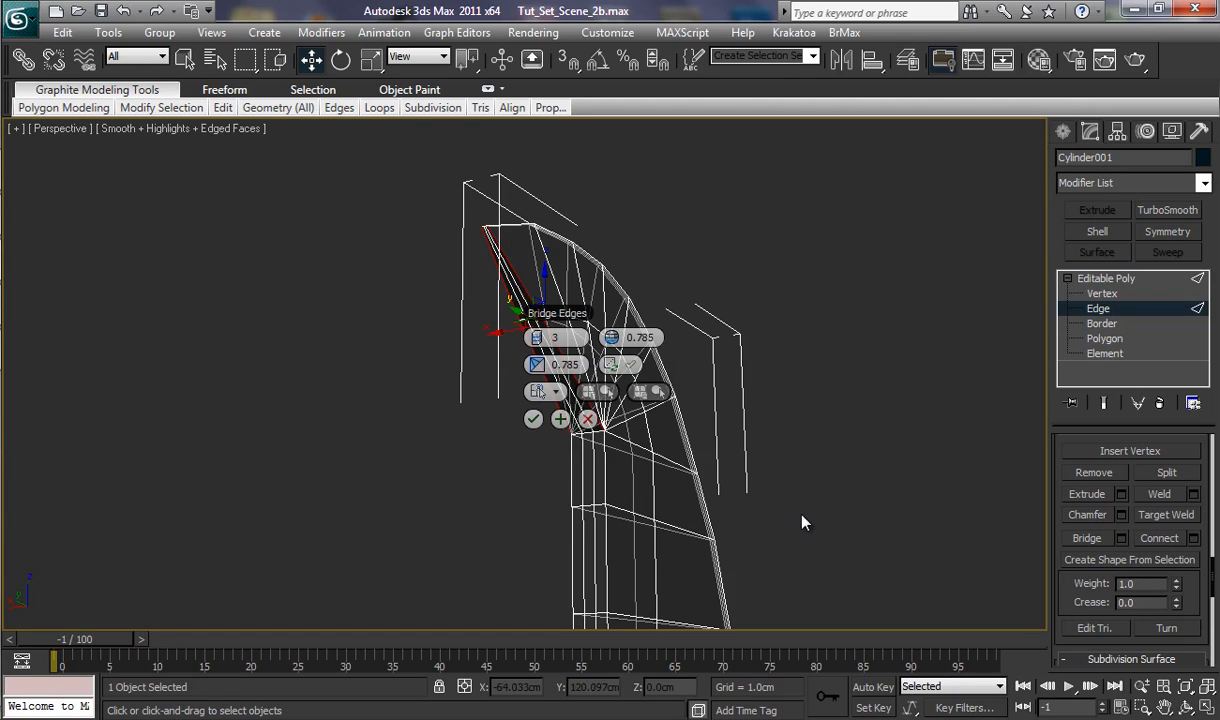
{"action": "left_click", "coordinate": [533, 420]}
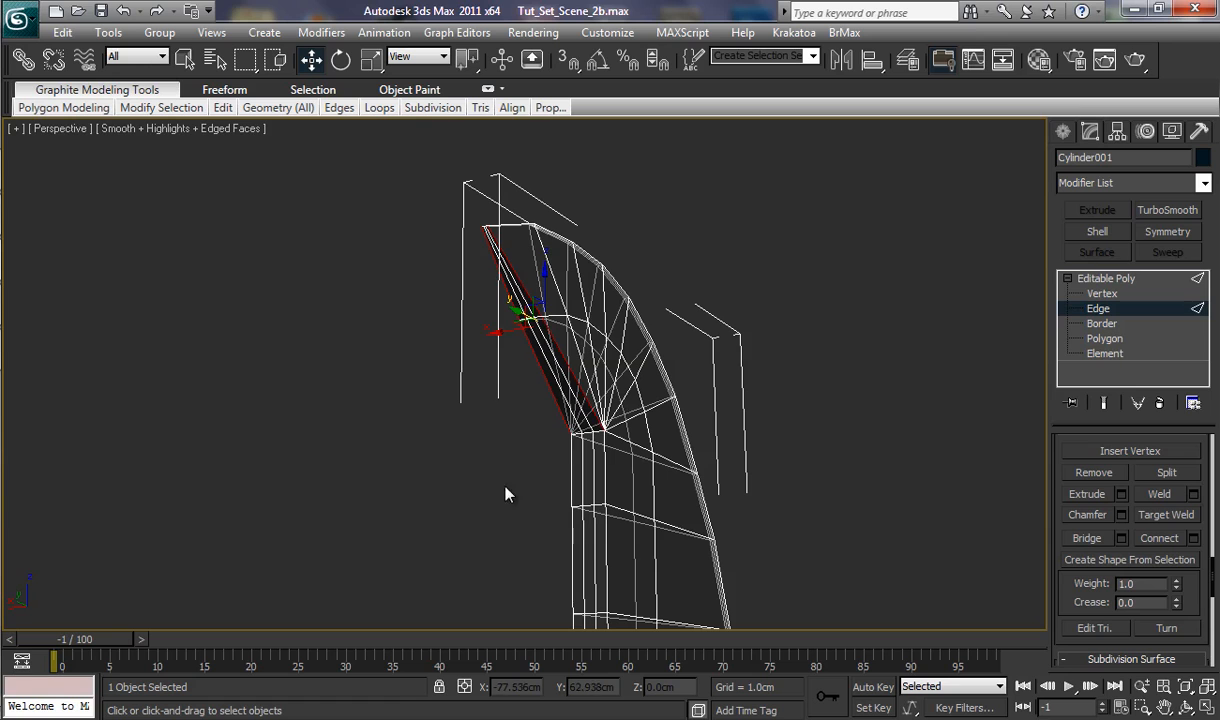
Step: Lower the second vertex across the upper end of the sloping bridged strip to a Z position of about 39.78 cm
{"action": "middle_click_drag", "start_coordinate": [500, 433], "coordinate": [531, 572], "text": "alt"}
{"action": "middle_click_drag", "start_coordinate": [526, 528], "coordinate": [503, 430], "text": "alt"}
{"action": "scroll", "coordinate": [490, 340], "scroll_direction": "up", "scroll_amount": 3}
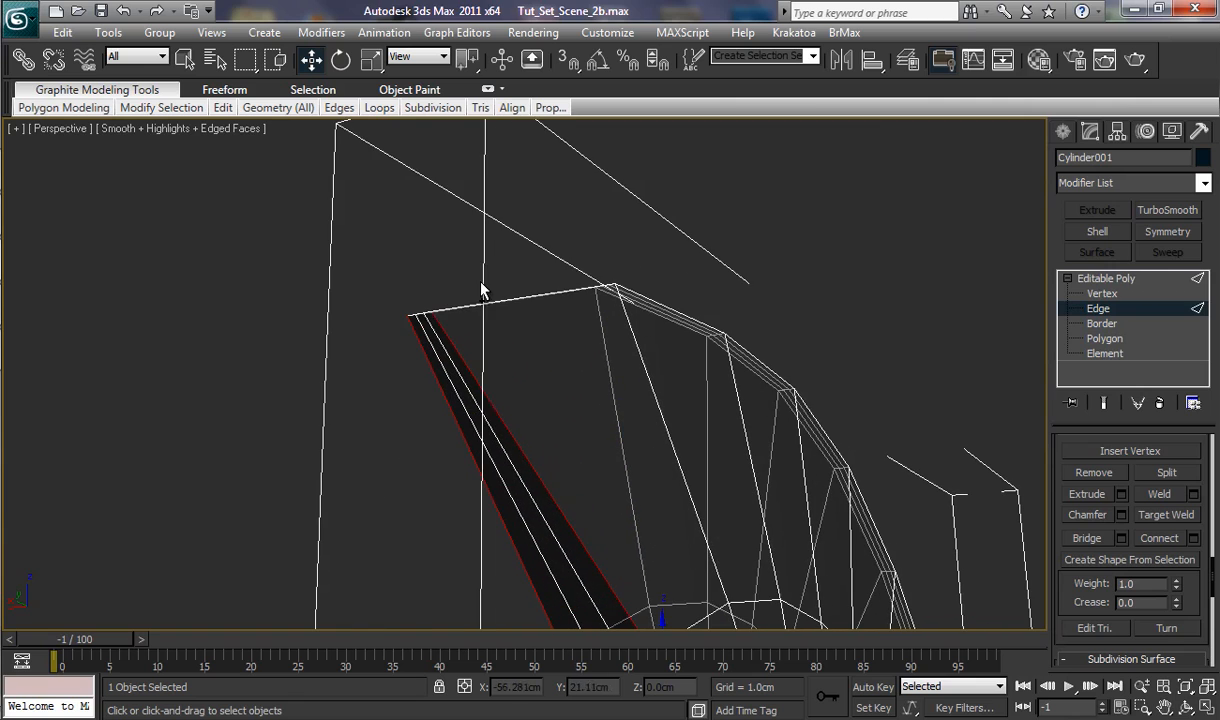
{"action": "scroll", "coordinate": [449, 409], "scroll_direction": "up", "scroll_amount": 5}
{"action": "scroll", "coordinate": [436, 362], "scroll_direction": "down", "scroll_amount": 5}
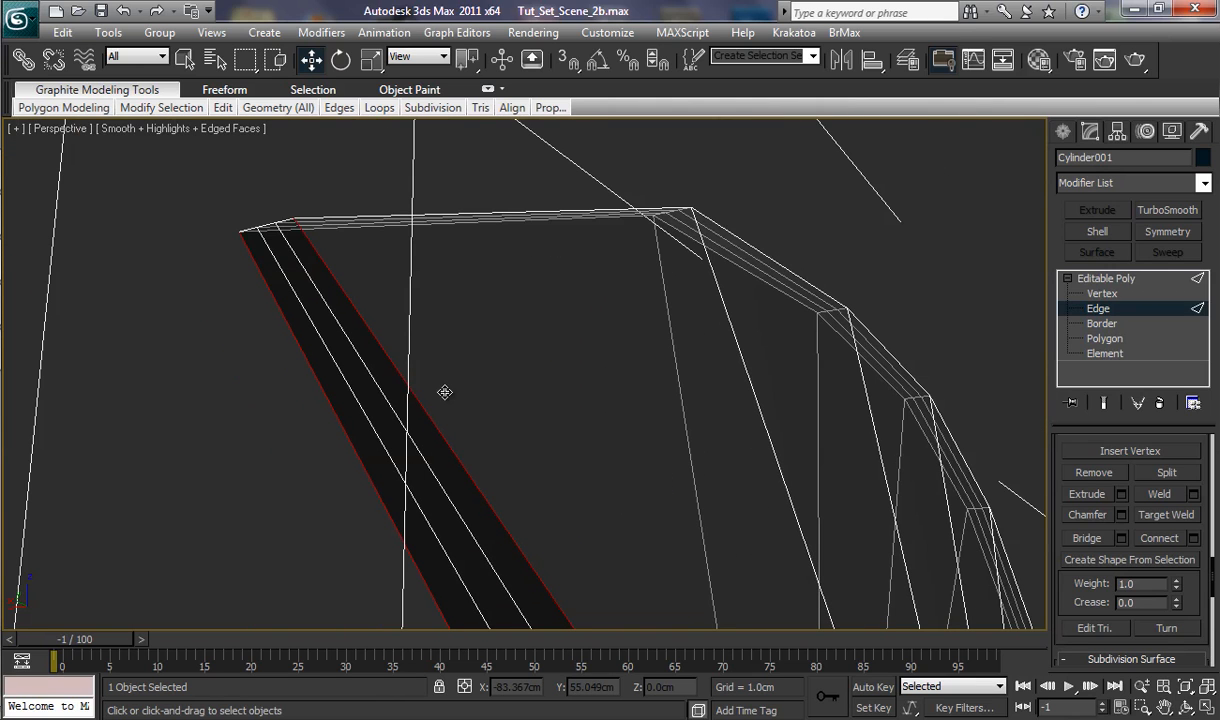
{"action": "middle_click_drag", "start_coordinate": [457, 363], "coordinate": [773, 543]}
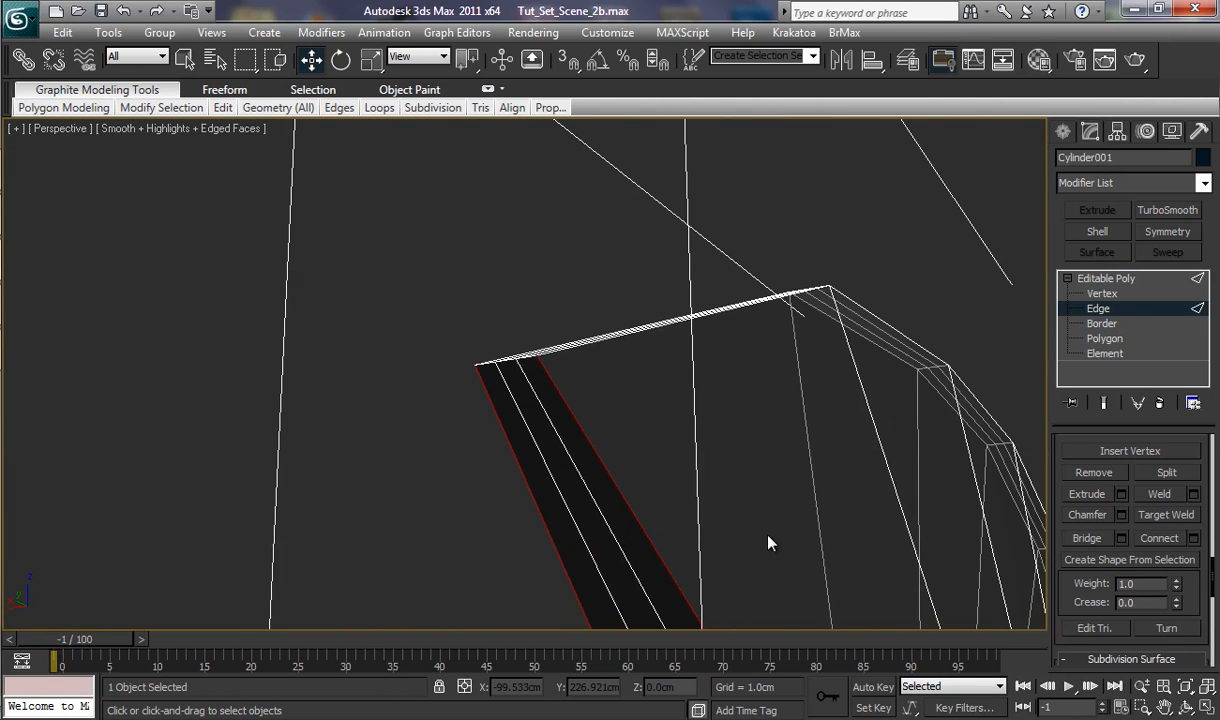
{"action": "left_click", "coordinate": [1101, 294]}
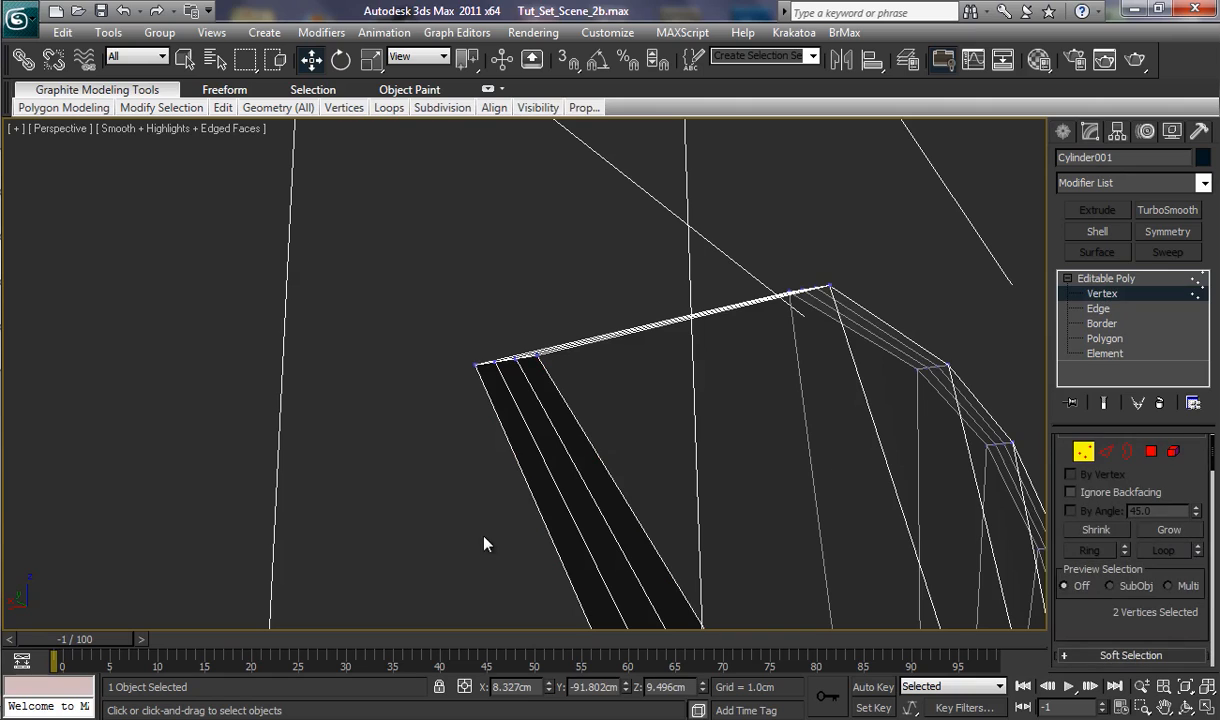
{"action": "left_click", "coordinate": [494, 362]}
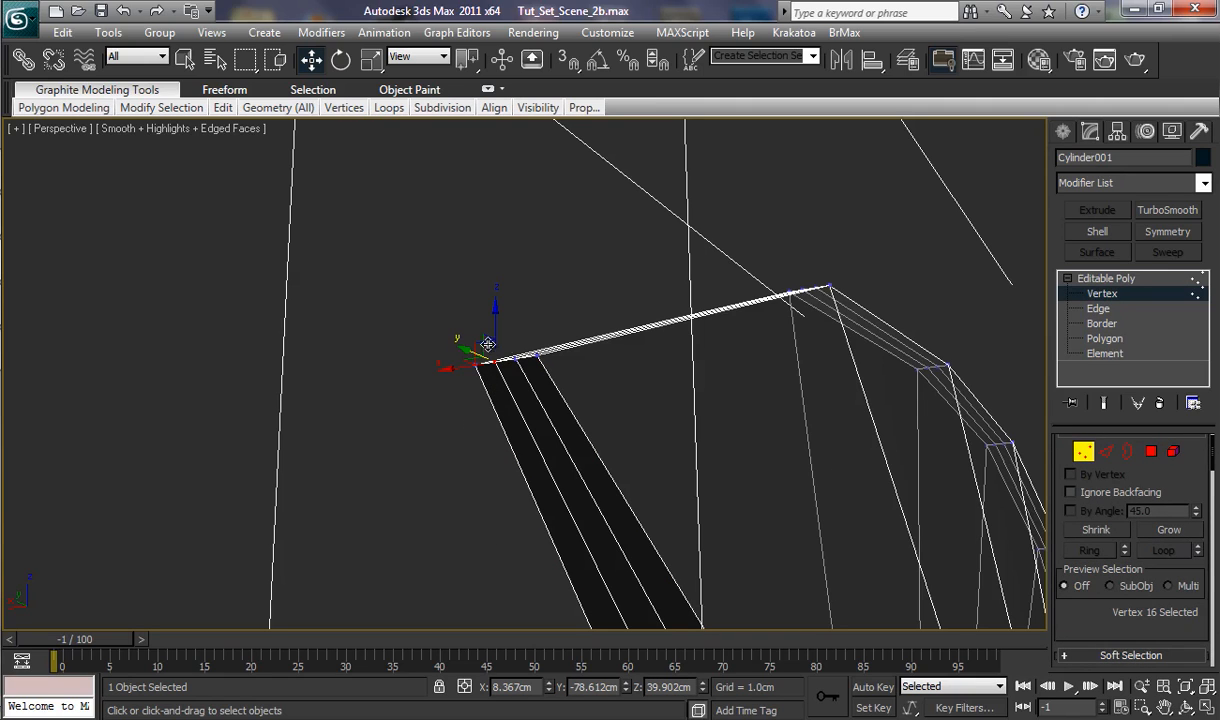
{"action": "mouse_move", "coordinate": [494, 320]}
{"action": "left_mouse_down"}
{"action": "mouse_move", "coordinate": [505, 318]}
{"action": "mouse_move", "coordinate": [490, 325]}
{"action": "mouse_move", "coordinate": [498, 336]}
{"action": "left_mouse_up"}
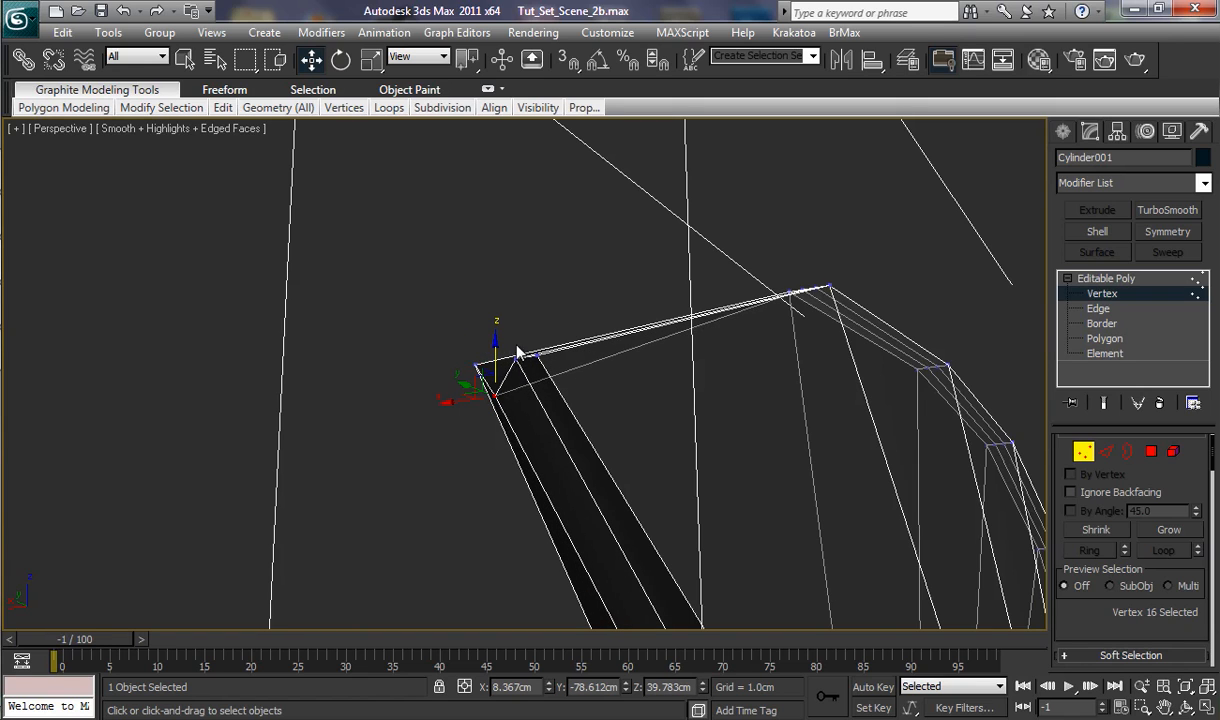
Step: Undo the last vertex move at the upper end of the sloping bridged strip
{"action": "left_click", "coordinate": [123, 10]}
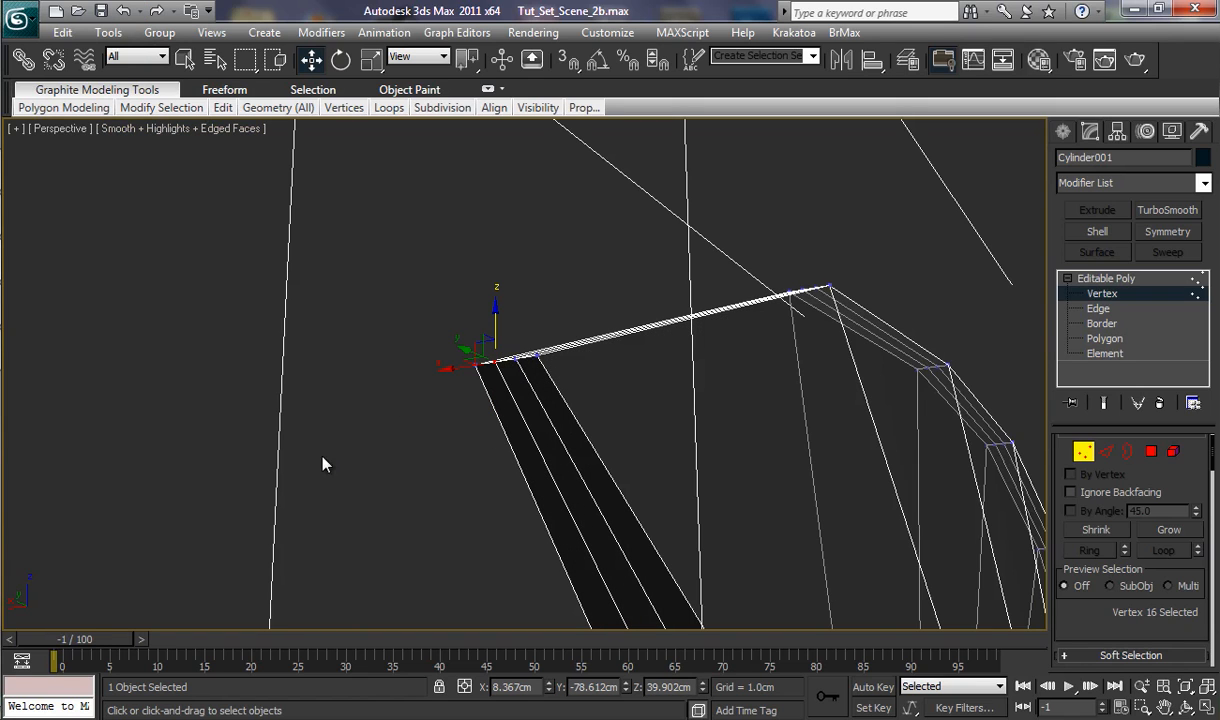
{"action": "scroll", "coordinate": [350, 452], "scroll_direction": "down", "scroll_amount": 5}
{"action": "middle_click_drag", "start_coordinate": [419, 533], "coordinate": [261, 426]}
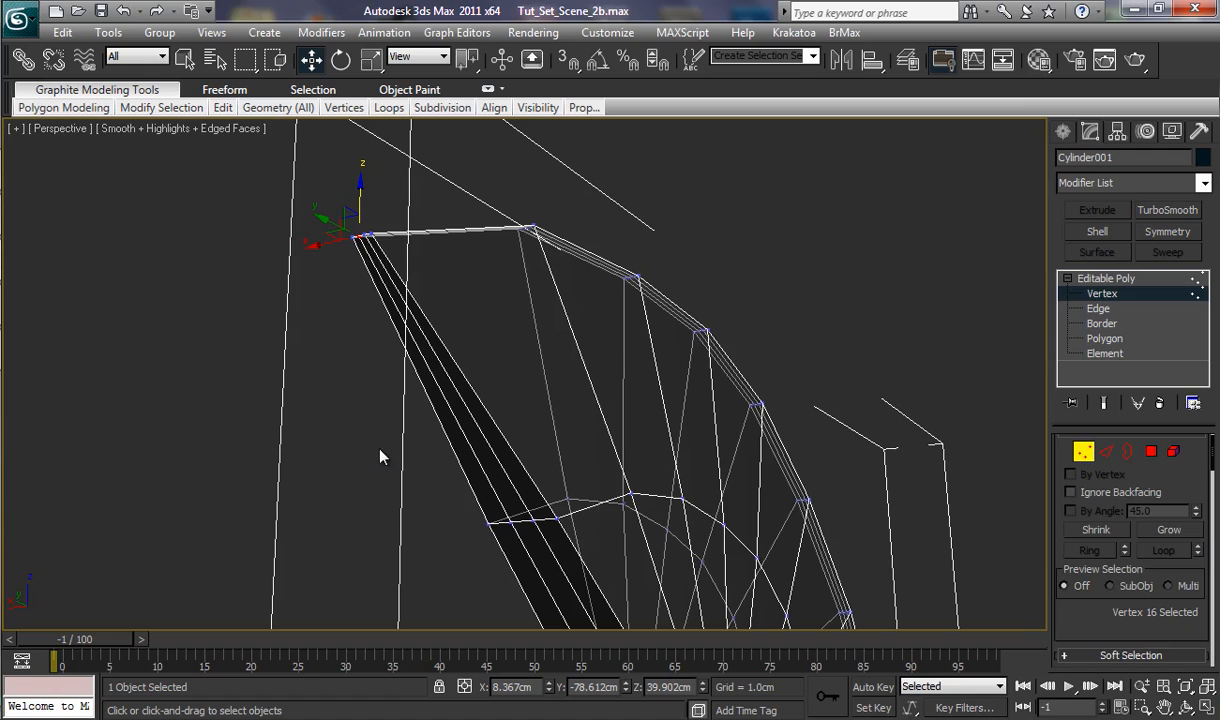
{"action": "middle_click_drag", "start_coordinate": [374, 448], "coordinate": [395, 530], "text": "ctrl+alt"}
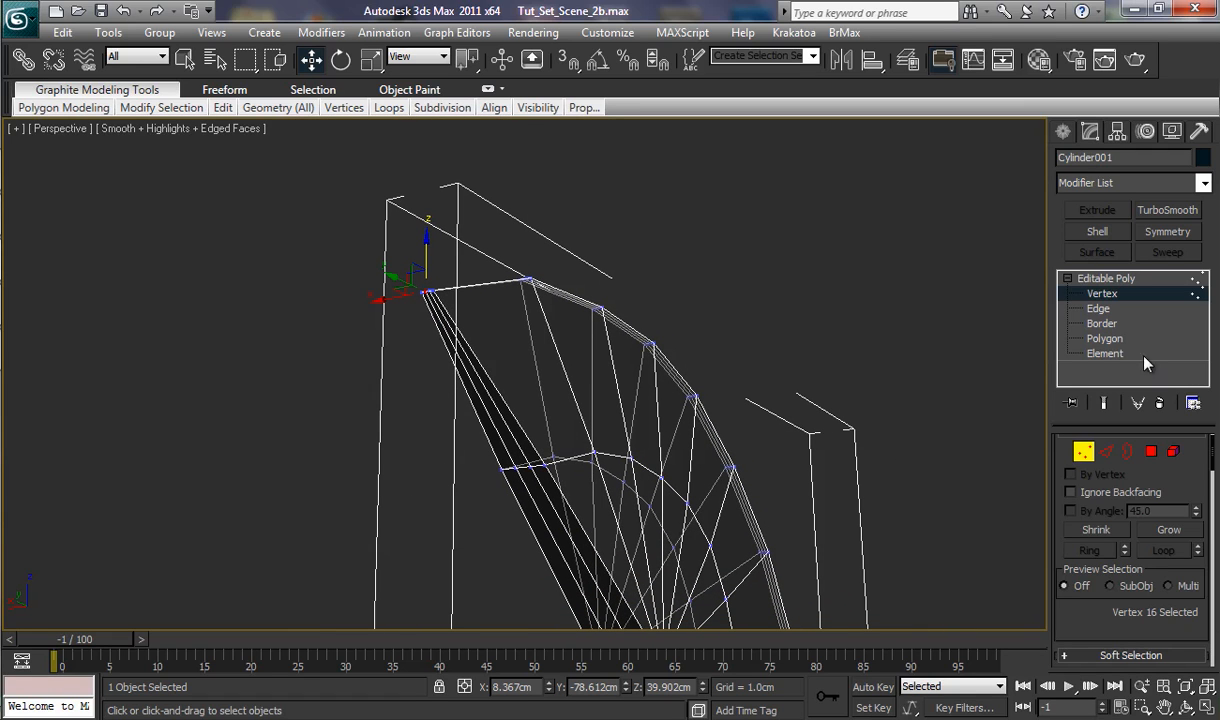
Step: In Edge mode, add the three short edges across the sloping strip's upper end to the selected long side edges
{"action": "left_click", "coordinate": [1098, 311]}
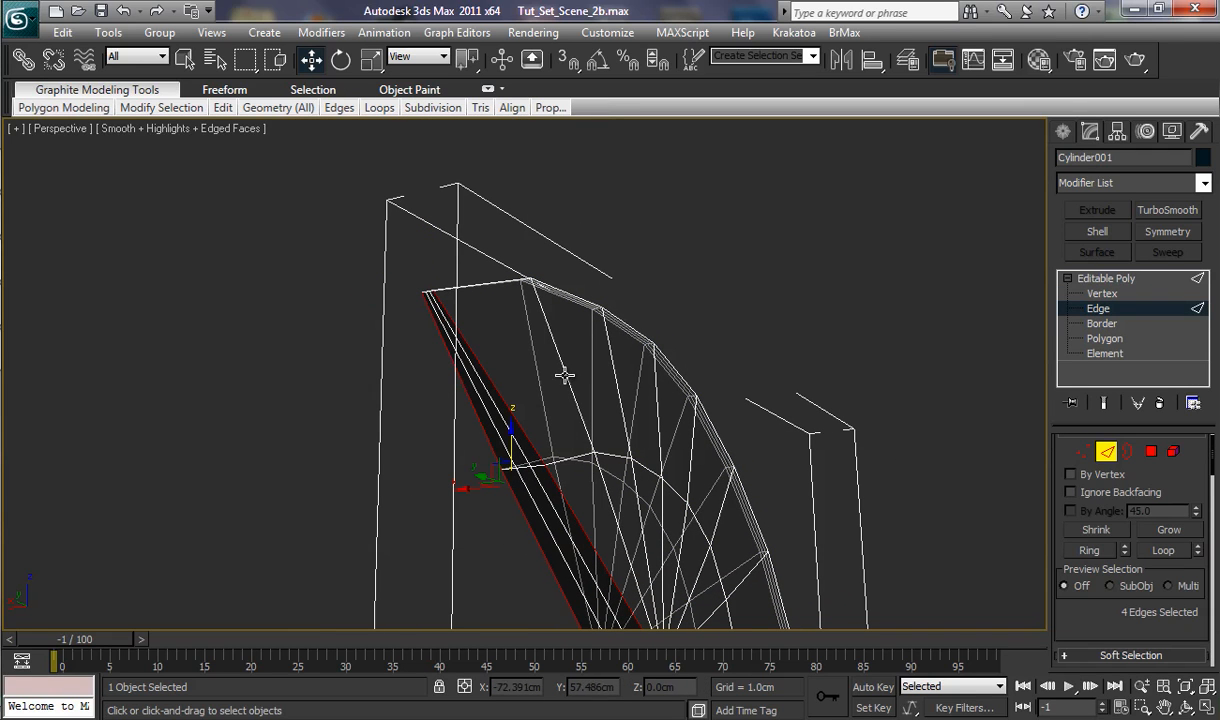
{"action": "scroll", "coordinate": [427, 469], "scroll_direction": "up", "scroll_amount": 4}
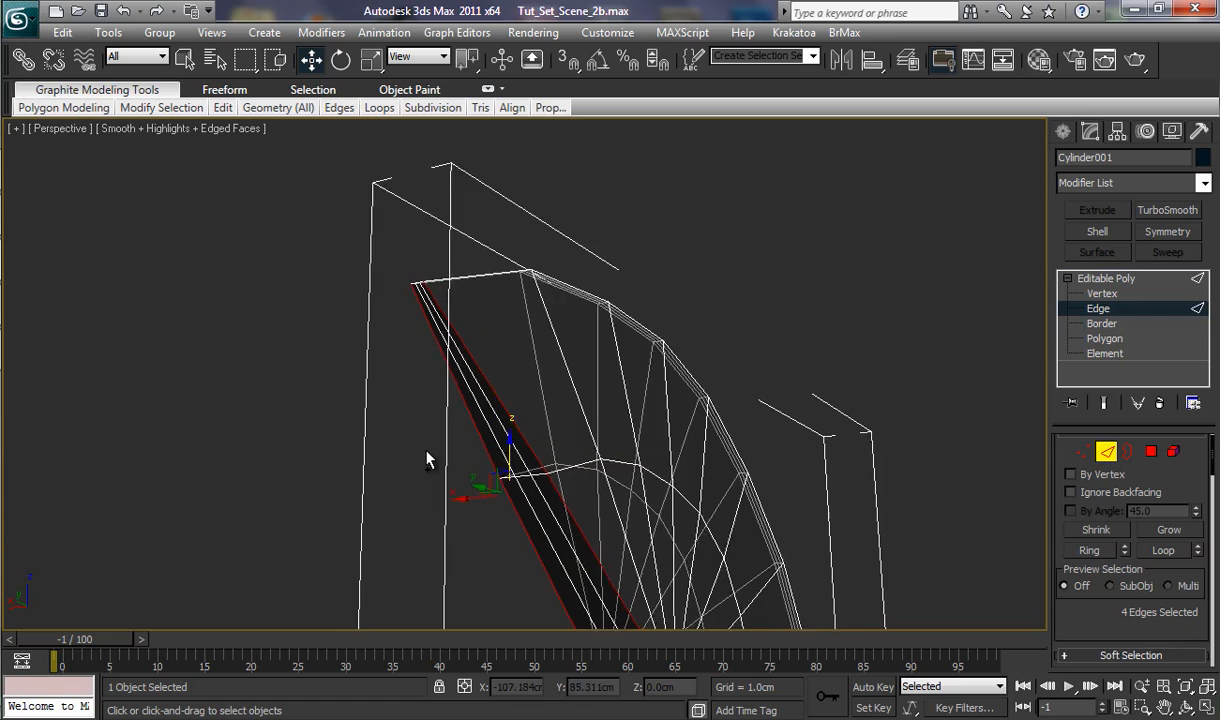
{"action": "scroll", "coordinate": [427, 383], "scroll_direction": "up", "scroll_amount": 2}
{"action": "middle_click_drag", "start_coordinate": [462, 340], "coordinate": [857, 600]}
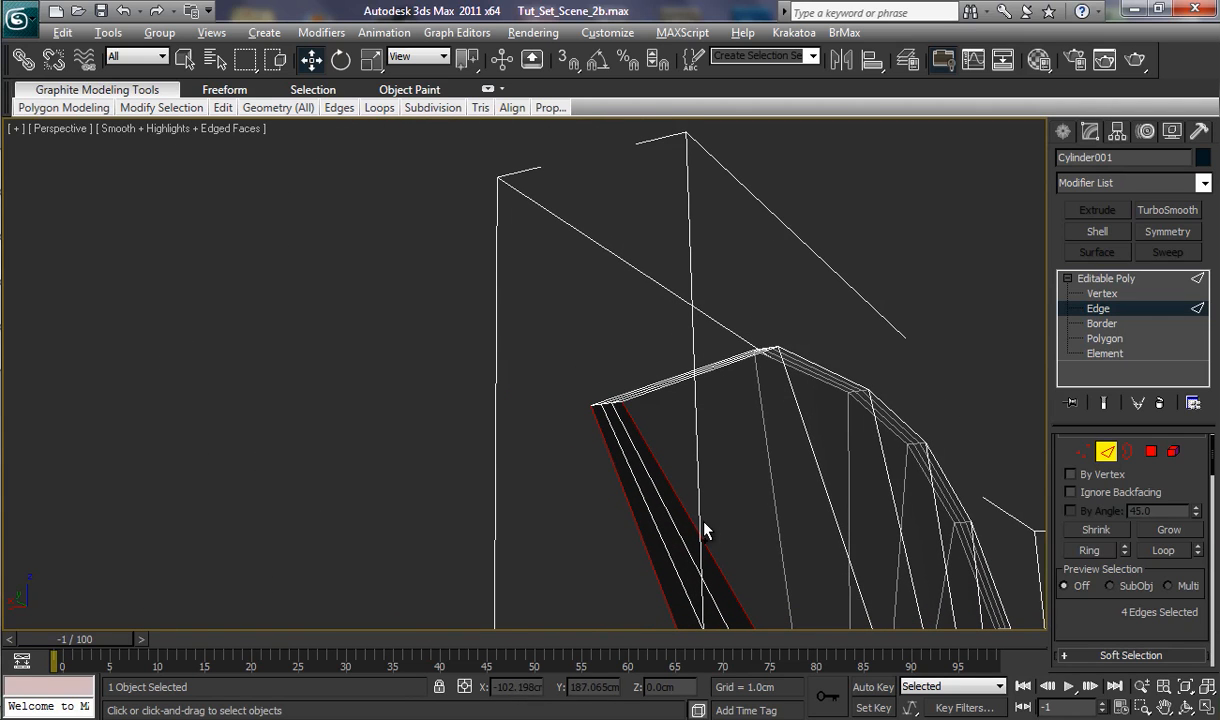
{"action": "scroll", "coordinate": [690, 465], "scroll_direction": "up", "scroll_amount": 5}
{"action": "left_click", "coordinate": [772, 479], "text": "ctrl"}
{"action": "left_click", "coordinate": [810, 475], "text": "ctrl"}
{"action": "left_click", "coordinate": [850, 472], "text": "ctrl"}
Step: Add the three short edges across the sloping strip's lower end, where it meets the vertical strip, to the edge selection
{"action": "middle_click_drag", "start_coordinate": [757, 516], "coordinate": [659, 398]}
{"action": "scroll", "coordinate": [652, 446], "scroll_direction": "down", "scroll_amount": 5}
{"action": "scroll", "coordinate": [670, 551], "scroll_direction": "down", "scroll_amount": 1}
{"action": "middle_click_drag", "start_coordinate": [777, 593], "coordinate": [736, 348]}
{"action": "middle_click_drag", "start_coordinate": [811, 582], "coordinate": [680, 357]}
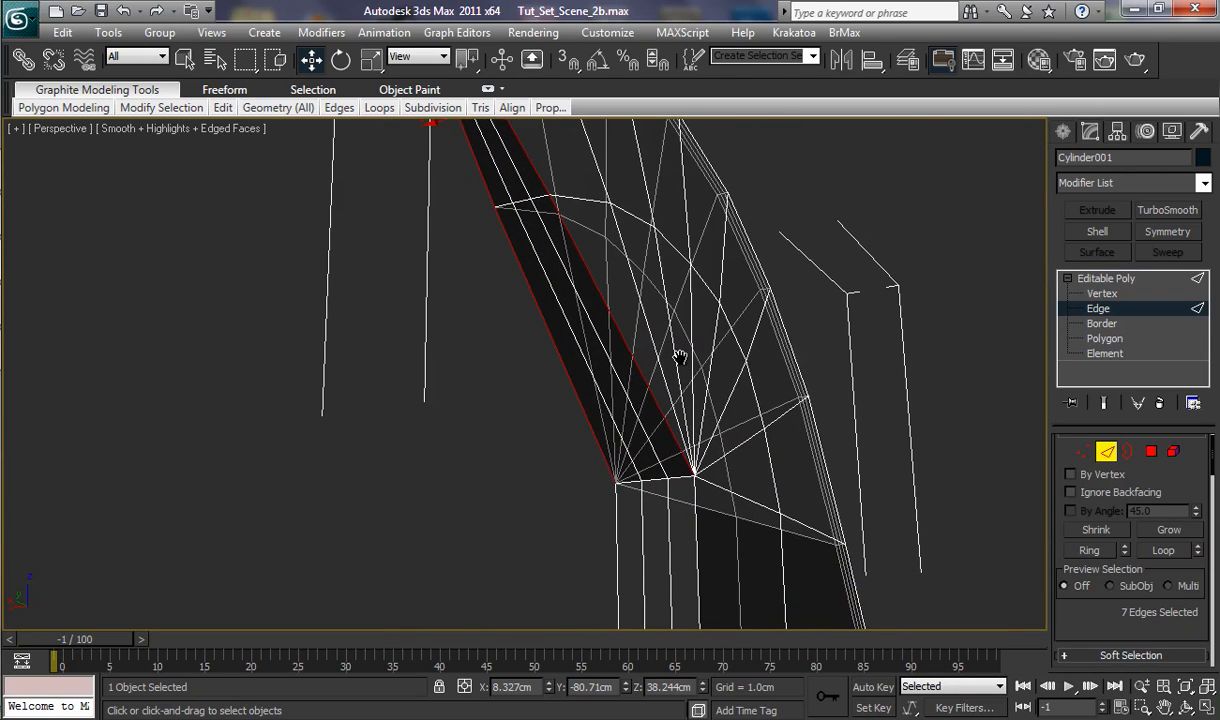
{"action": "middle_click_drag", "start_coordinate": [648, 553], "coordinate": [700, 505]}
{"action": "scroll", "coordinate": [700, 505], "scroll_direction": "up", "scroll_amount": 5}
{"action": "left_click", "coordinate": [742, 492], "text": "ctrl"}
{"action": "left_click", "coordinate": [815, 486], "text": "ctrl"}
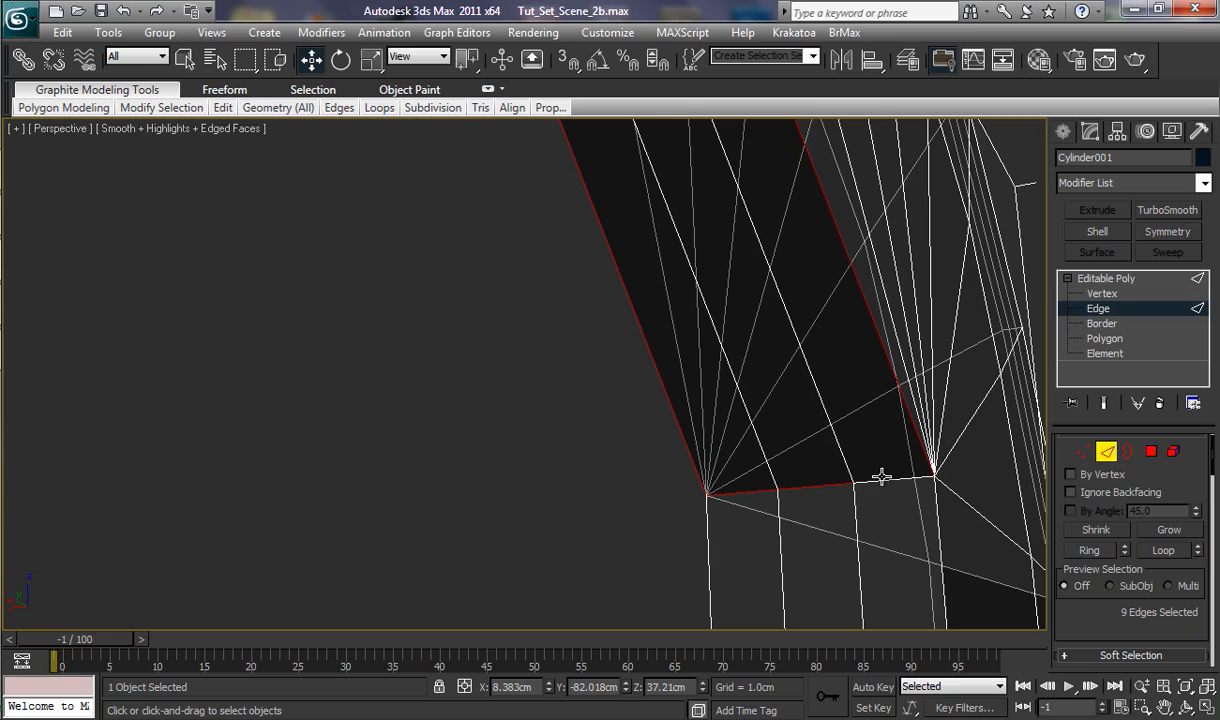
{"action": "left_click", "coordinate": [882, 481], "text": "ctrl"}
Step: Extend the edge selection down both sides of the vertical strip over its upper three segments
{"action": "scroll", "coordinate": [692, 530], "scroll_direction": "down", "scroll_amount": 3}
{"action": "middle_click_drag", "start_coordinate": [692, 534], "coordinate": [688, 708], "text": "alt"}
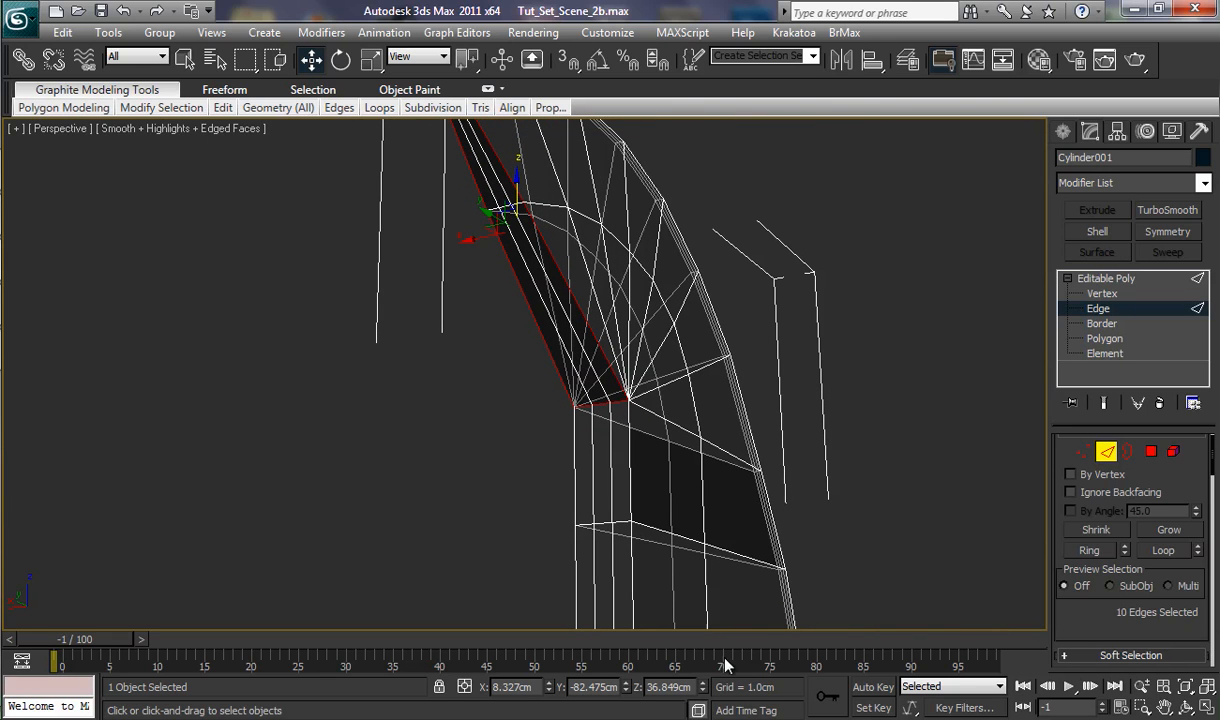
{"action": "middle_click_drag", "start_coordinate": [700, 560], "coordinate": [675, 405], "text": "alt"}
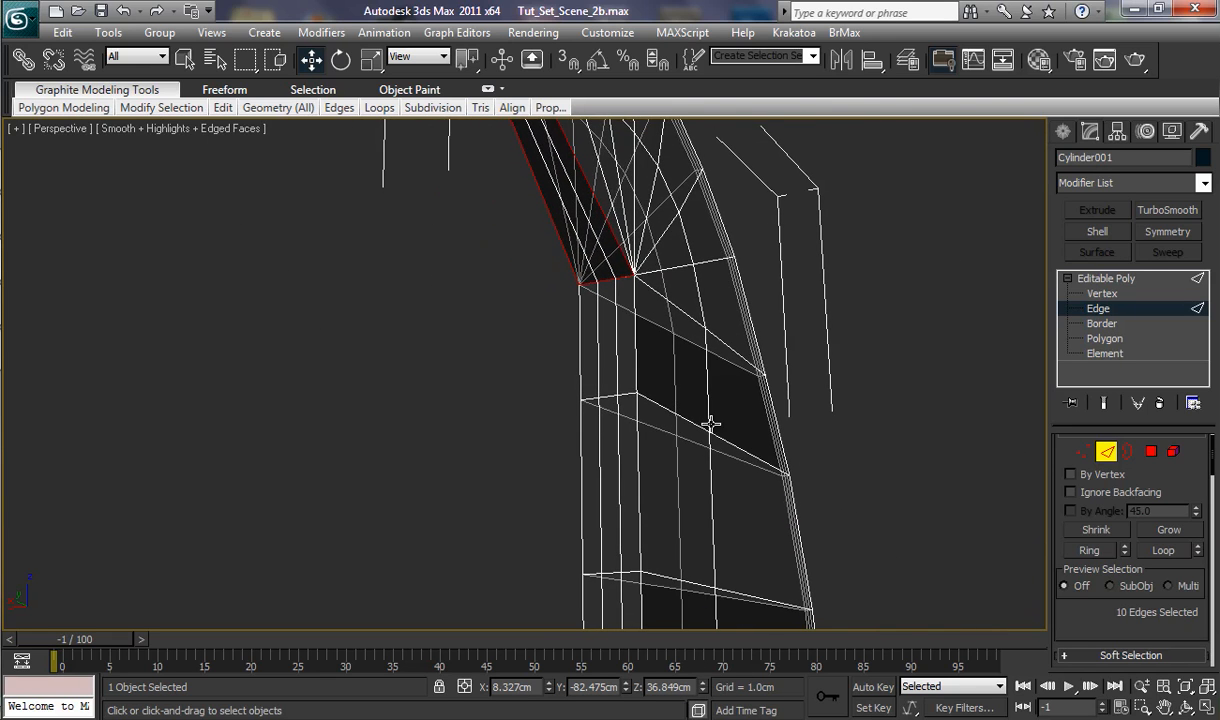
{"action": "left_click", "coordinate": [579, 376], "text": "ctrl"}
{"action": "left_click", "coordinate": [634, 362], "text": "ctrl"}
{"action": "left_click", "coordinate": [580, 474], "text": "ctrl"}
{"action": "left_click", "coordinate": [636, 485], "text": "ctrl"}
{"action": "middle_click_drag", "start_coordinate": [637, 493], "coordinate": [671, 343]}
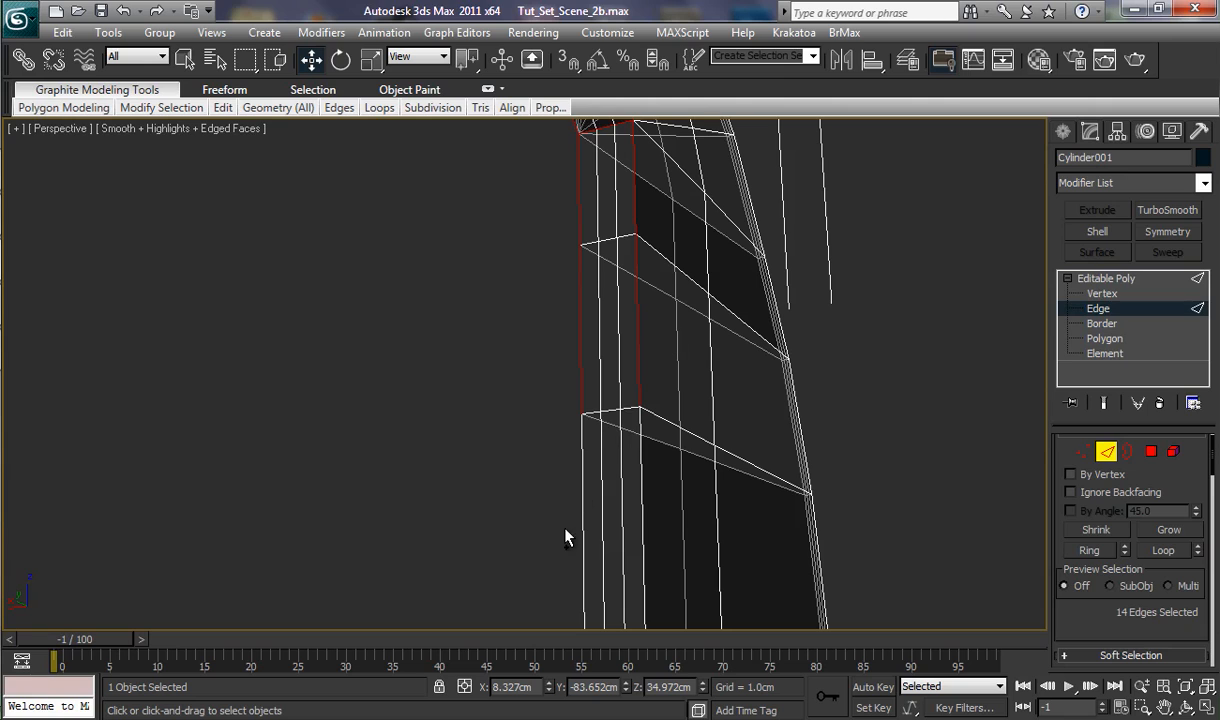
{"action": "left_click", "coordinate": [580, 509], "text": "ctrl"}
{"action": "left_click", "coordinate": [641, 515], "text": "ctrl"}
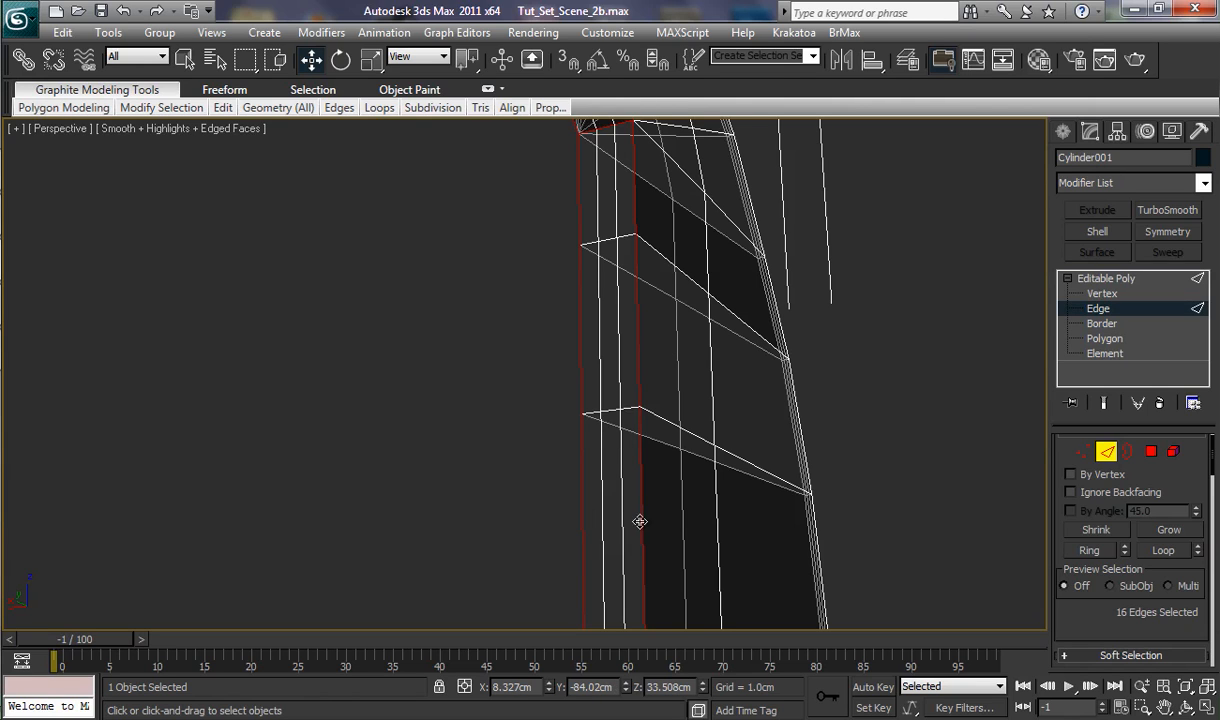
Step: Add the remaining three side edges on each side of the vertical strip, down to its bottom end, to the selection
{"action": "middle_click_drag", "start_coordinate": [704, 560], "coordinate": [709, 395]}
{"action": "middle_click_drag", "start_coordinate": [705, 520], "coordinate": [704, 406]}
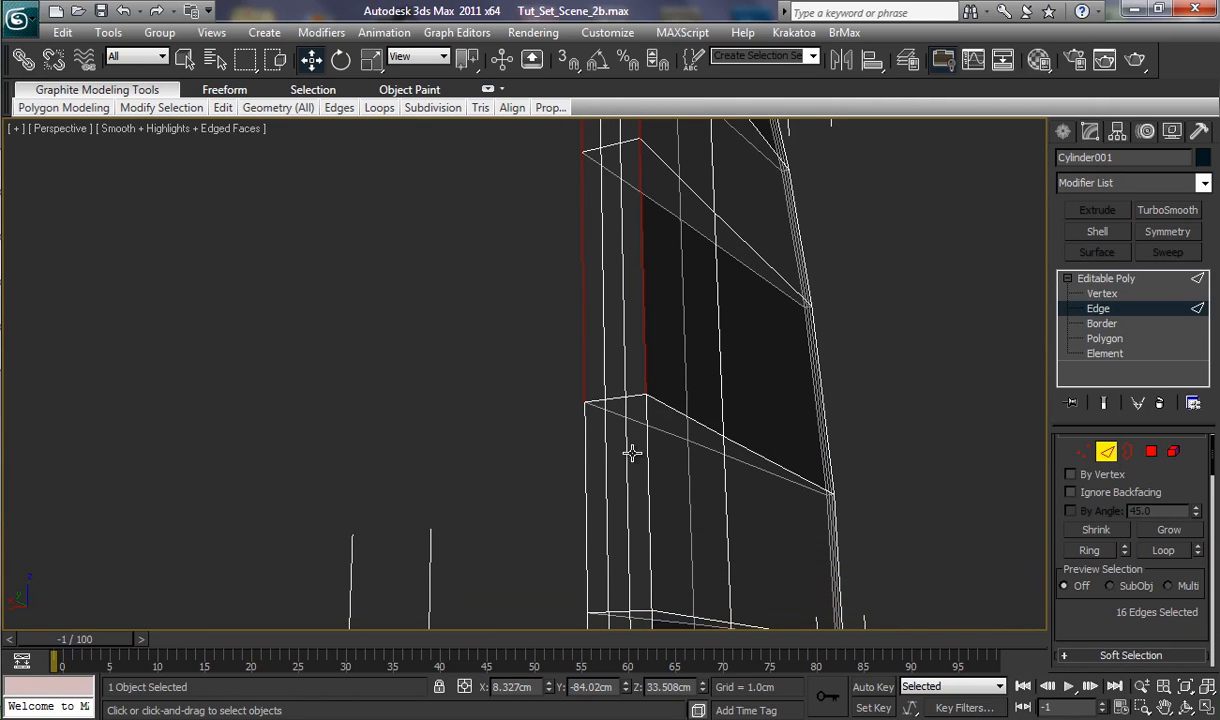
{"action": "left_click", "coordinate": [586, 513], "text": "ctrl"}
{"action": "left_click", "coordinate": [649, 513], "text": "ctrl"}
{"action": "middle_click_drag", "start_coordinate": [650, 540], "coordinate": [650, 310]}
{"action": "left_click", "coordinate": [586, 450], "text": "ctrl"}
{"action": "left_click", "coordinate": [650, 450], "text": "ctrl"}
{"action": "middle_click_drag", "start_coordinate": [650, 545], "coordinate": [676, 355]}
{"action": "left_click", "coordinate": [586, 450], "text": "ctrl"}
{"action": "left_click", "coordinate": [651, 437], "text": "ctrl"}
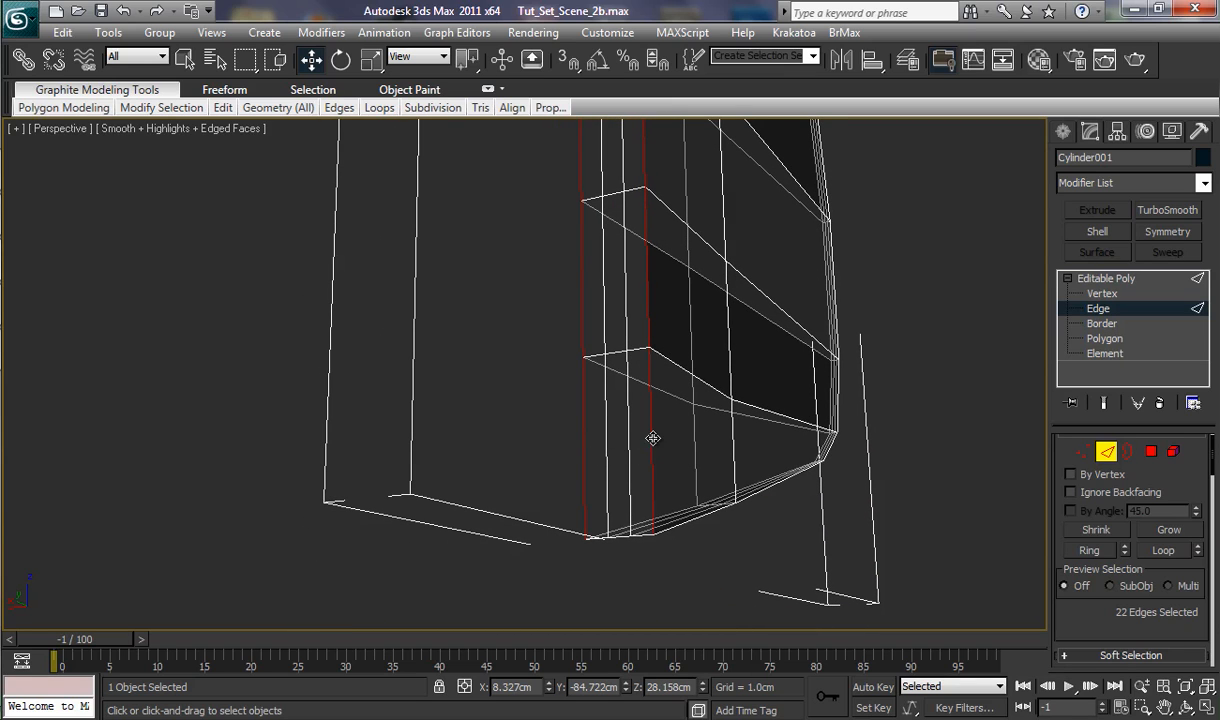
Step: Add the short edges across the vertical strip's bottom end to the selection, completing the outline of both strips
{"action": "middle_click_drag", "start_coordinate": [630, 583], "coordinate": [629, 490], "text": "alt"}
{"action": "scroll", "coordinate": [637, 550], "scroll_direction": "up", "scroll_amount": 4}
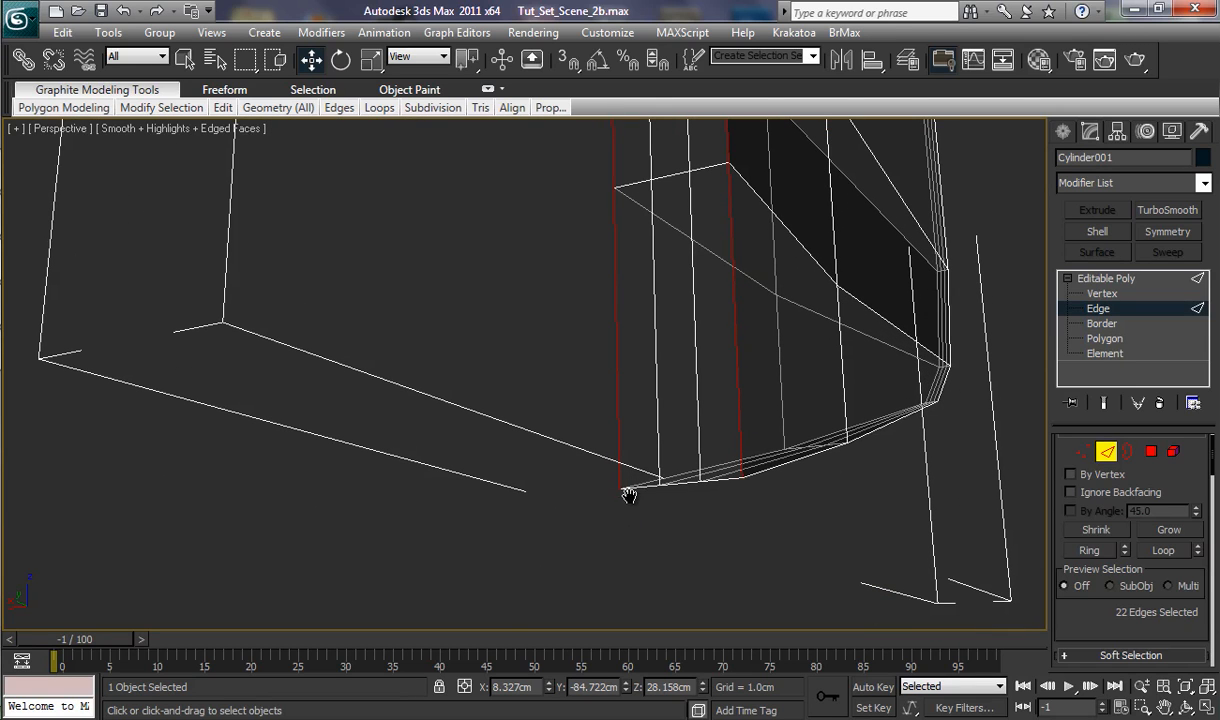
{"action": "left_click", "coordinate": [645, 484], "text": "ctrl"}
{"action": "left_click", "coordinate": [681, 484], "text": "ctrl"}
Step: Chamfer the selected outline edges by 0.1 cm with 1 segment
{"action": "left_click_drag", "start_coordinate": [1213, 568], "coordinate": [1215, 575]}
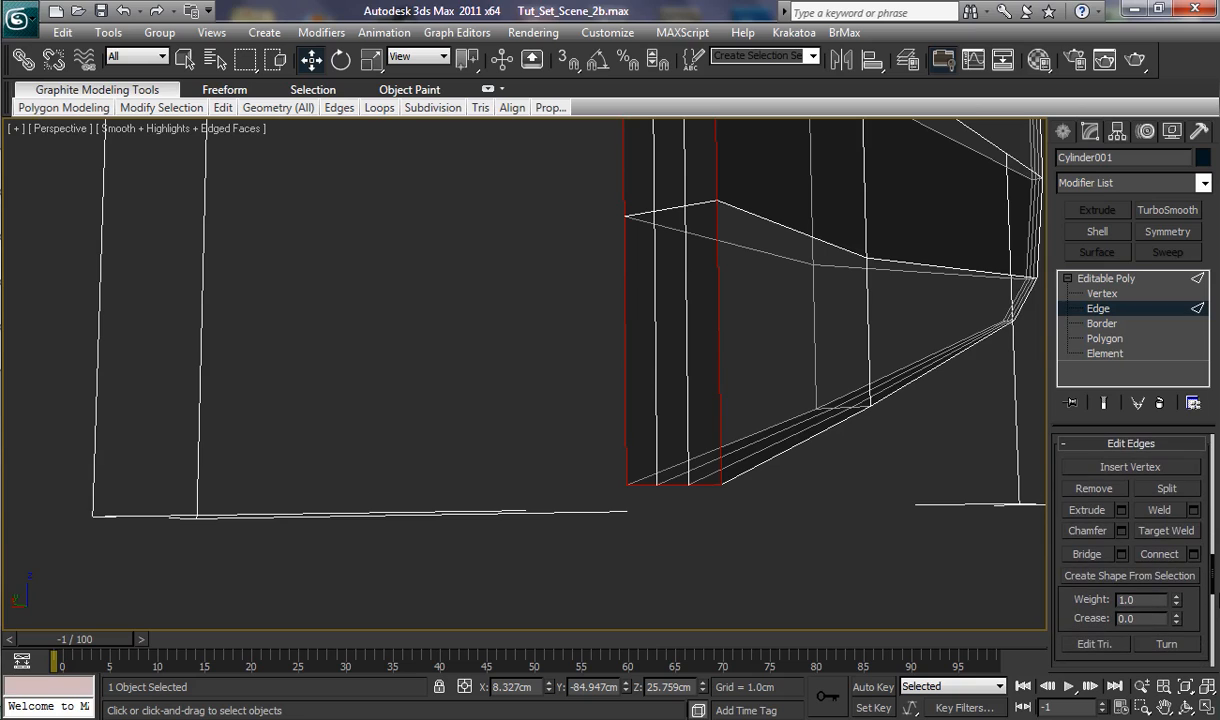
{"action": "left_click", "coordinate": [1123, 532]}
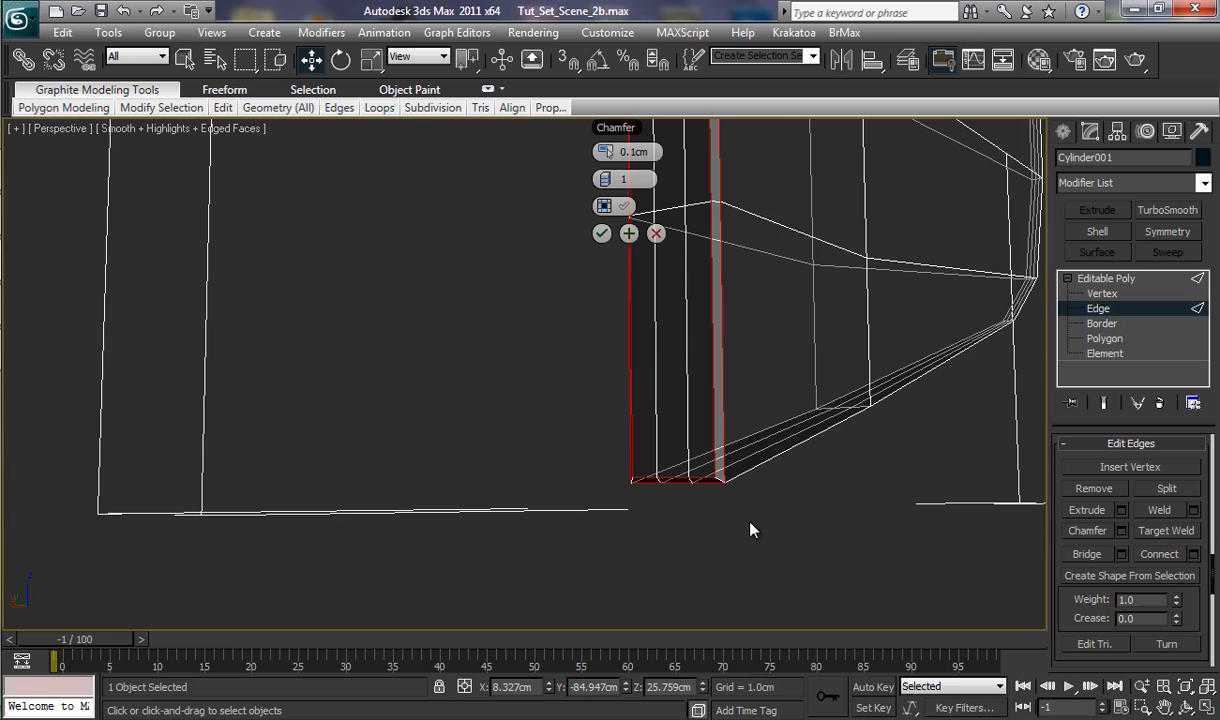
{"action": "middle_click_drag", "start_coordinate": [752, 528], "coordinate": [700, 530], "text": "alt"}
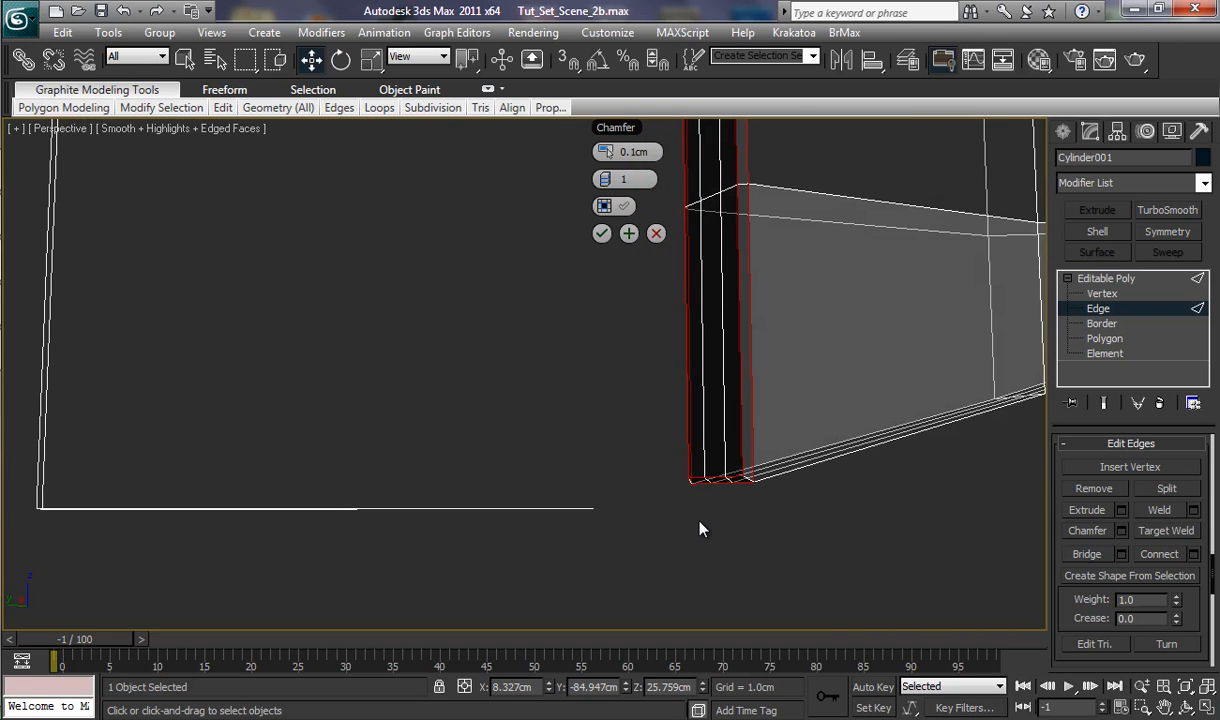
{"action": "left_click", "coordinate": [601, 233]}
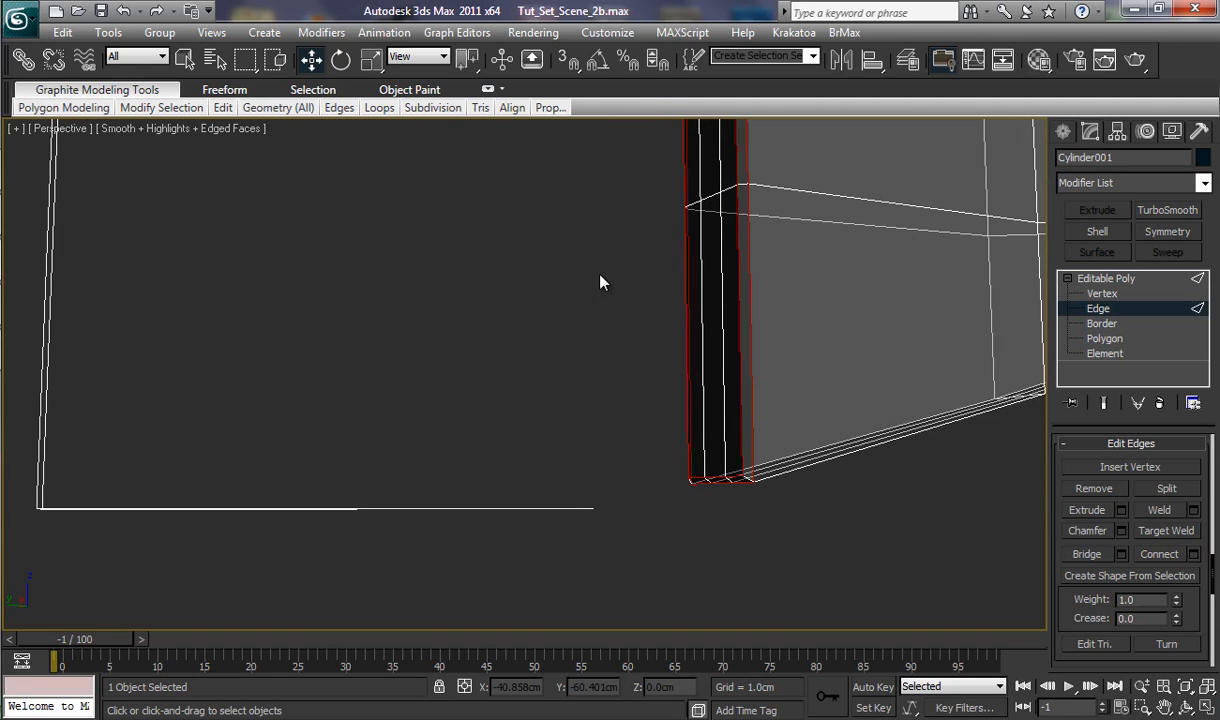
Step: Apply TurboSmooth with 1 iteration to the tail part and inspect its surface with the edge display off and on again
{"action": "middle_click_drag", "start_coordinate": [580, 424], "coordinate": [607, 580], "text": "alt"}
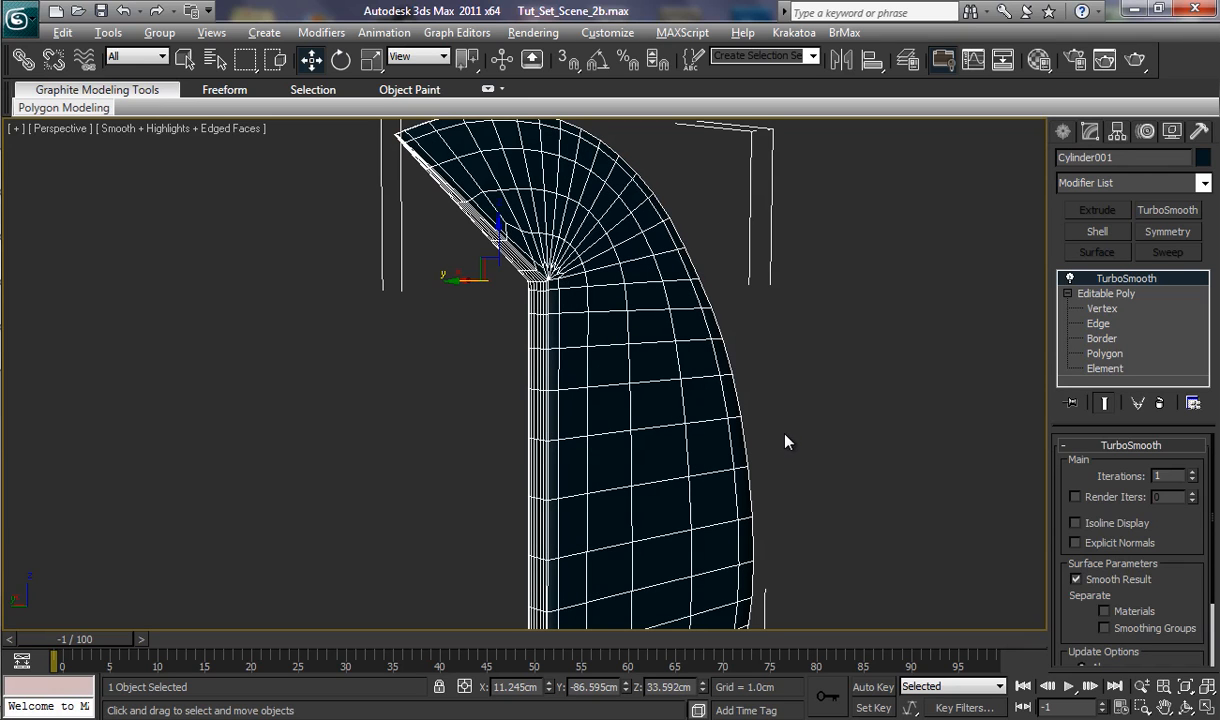
{"action": "middle_click_drag", "start_coordinate": [795, 430], "coordinate": [732, 453], "text": "alt"}
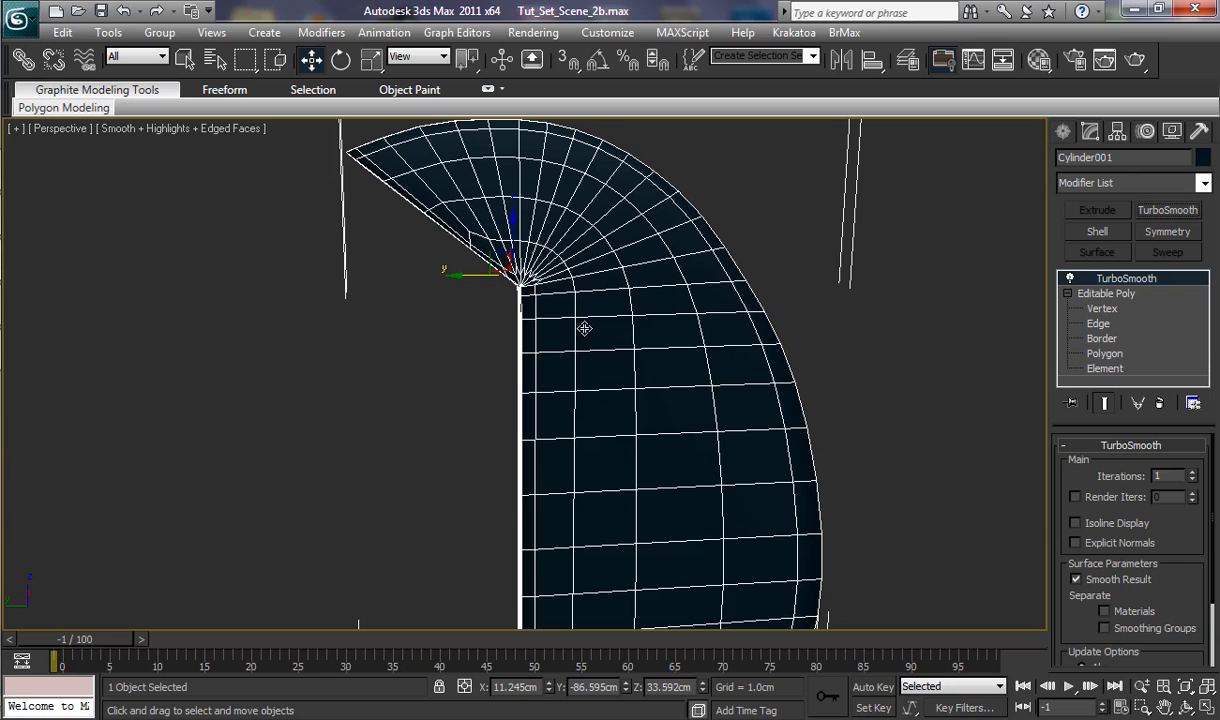
{"action": "middle_click_drag", "start_coordinate": [825, 420], "coordinate": [782, 432], "text": "alt"}
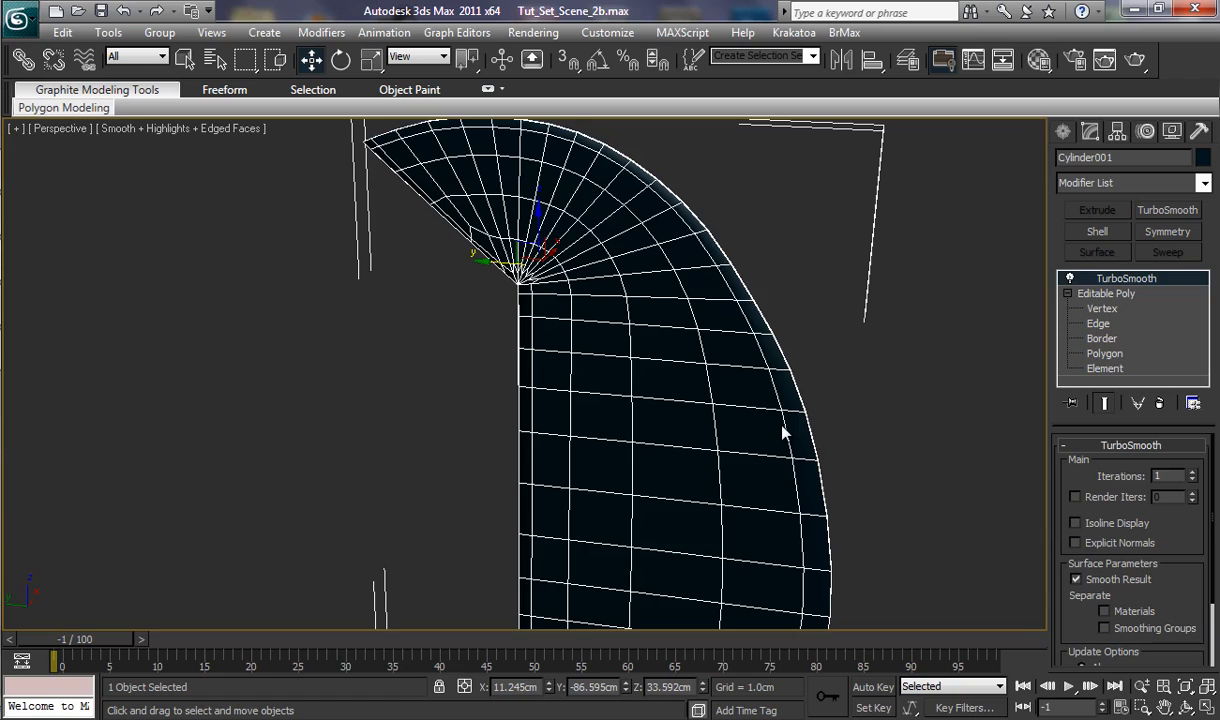
{"action": "key", "text": "F4"}
{"action": "middle_click_drag", "start_coordinate": [692, 501], "coordinate": [724, 485], "text": "alt"}
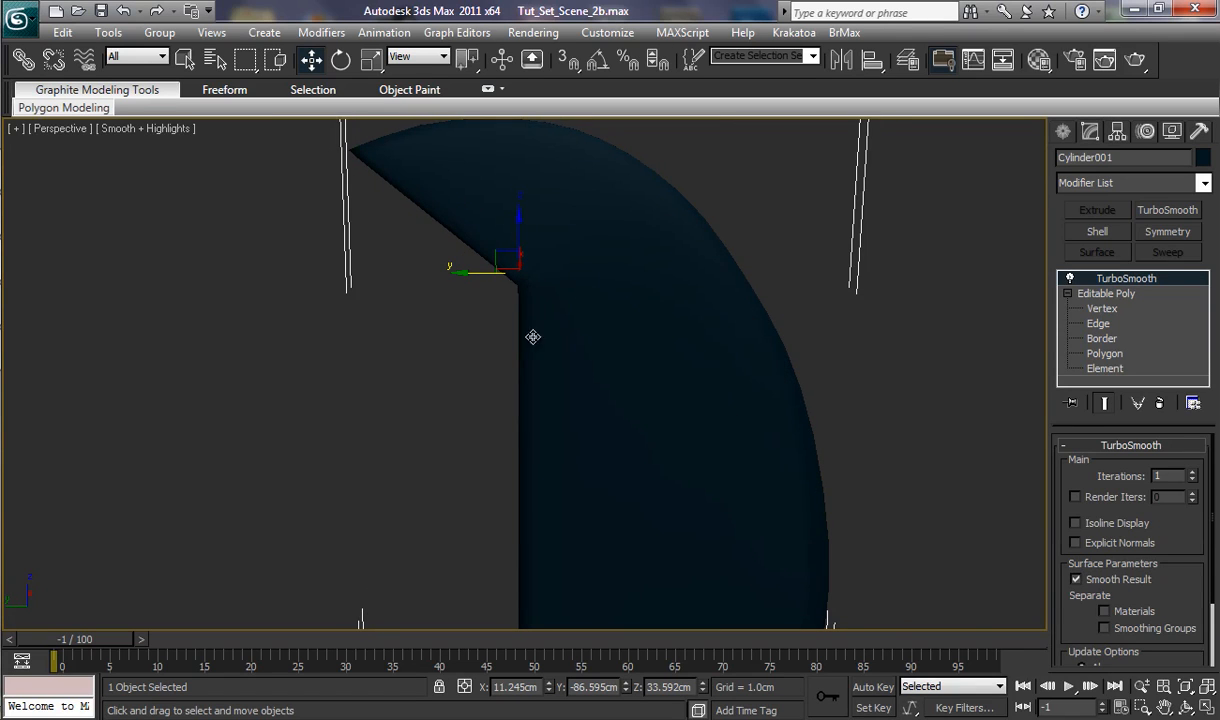
{"action": "scroll", "coordinate": [634, 433], "scroll_direction": "down", "scroll_amount": 5}
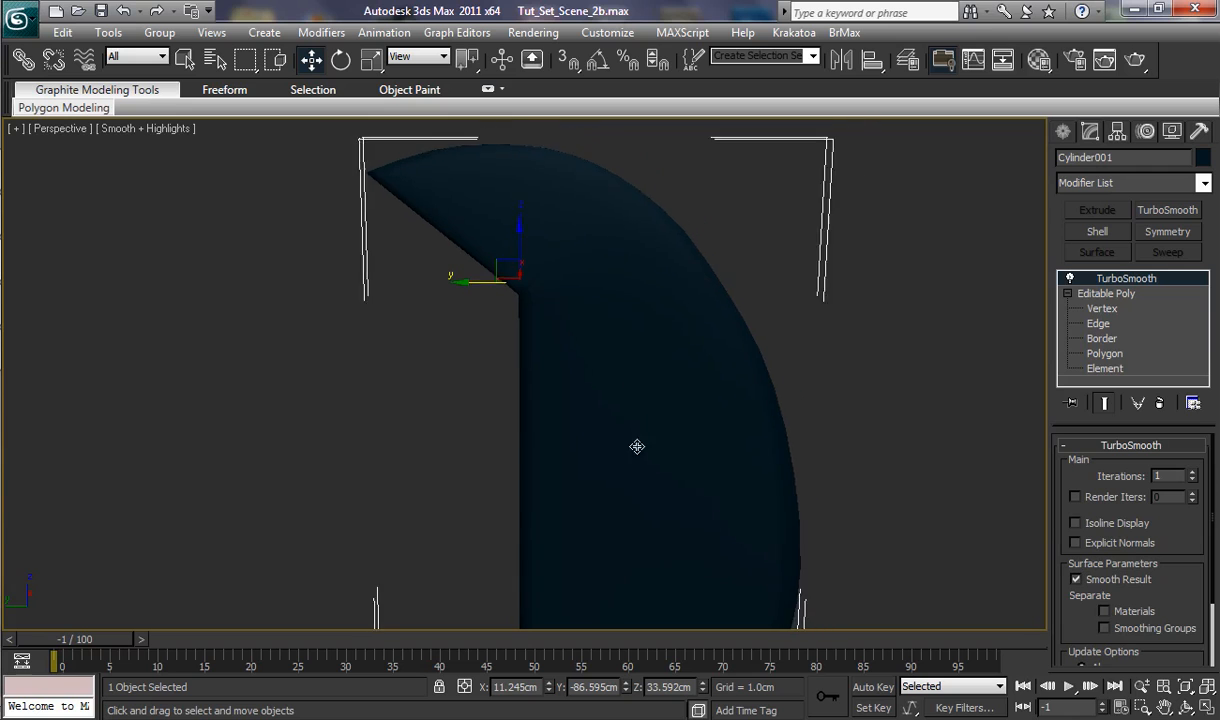
{"action": "mouse_move", "coordinate": [643, 583]}
{"action": "middle_mouse_down", "text": "alt"}
{"action": "mouse_move", "coordinate": [654, 382]}
{"action": "mouse_move", "coordinate": [569, 458]}
{"action": "mouse_move", "coordinate": [539, 513]}
{"action": "mouse_move", "coordinate": [526, 600]}
{"action": "mouse_move", "coordinate": [559, 620]}
{"action": "mouse_move", "coordinate": [771, 534]}
{"action": "mouse_move", "coordinate": [825, 526]}
{"action": "mouse_move", "coordinate": [675, 535]}
{"action": "mouse_move", "coordinate": [667, 551]}
{"action": "mouse_move", "coordinate": [669, 538]}
{"action": "middle_mouse_up", "text": "alt"}
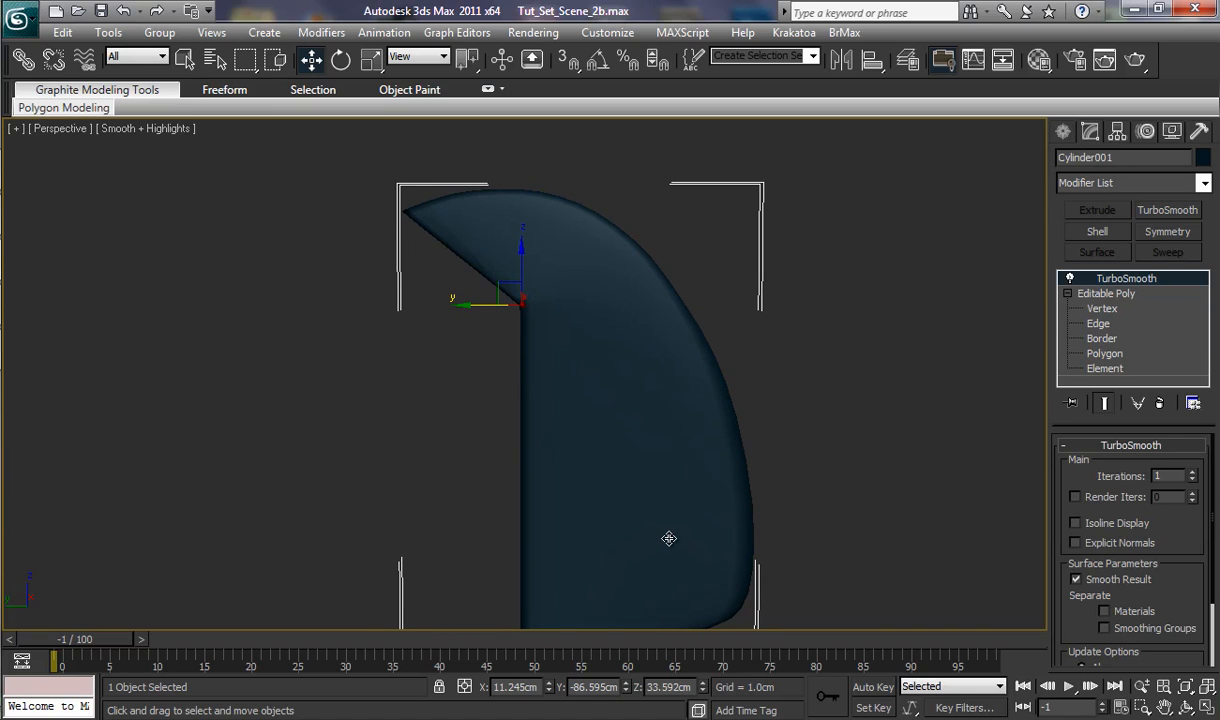
{"action": "key", "text": "F4"}
{"action": "scroll", "coordinate": [524, 338], "scroll_direction": "up", "scroll_amount": 4}
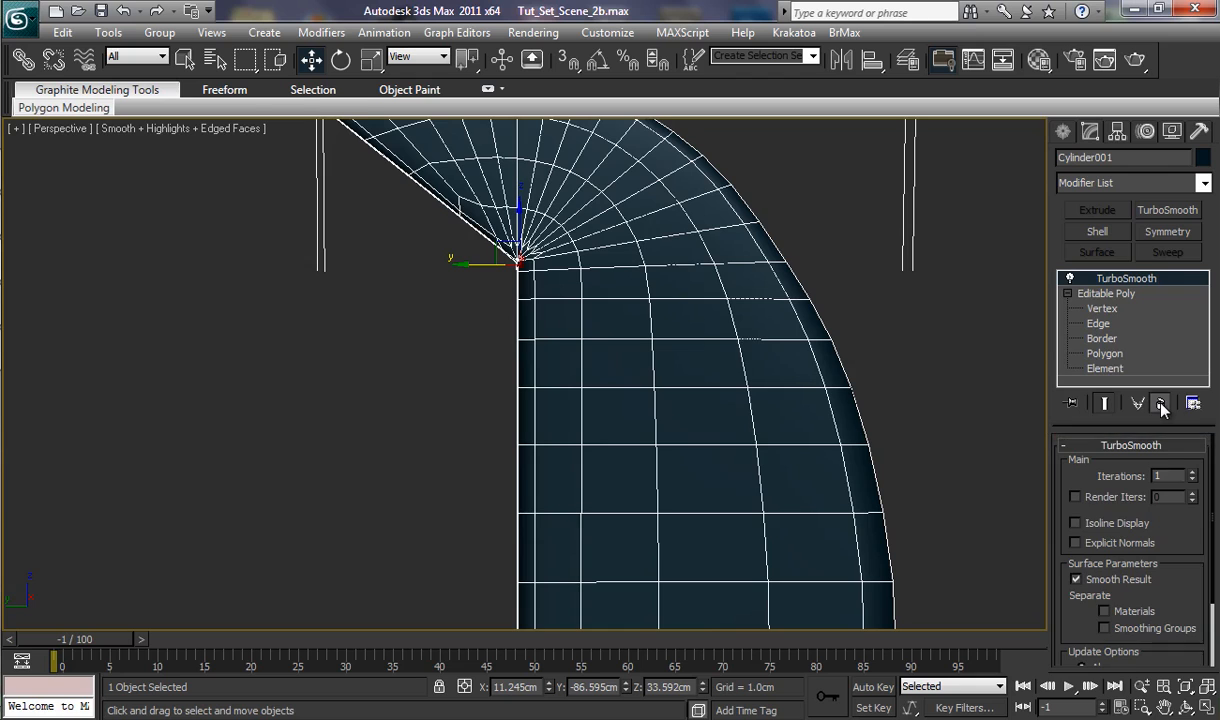
Step: Remove the TurboSmooth modifier and examine the chamfered corner where the sloping and vertical strips meet
{"action": "left_click", "coordinate": [1159, 402]}
{"action": "middle_click_drag", "start_coordinate": [605, 521], "coordinate": [700, 564], "text": "ctrl+alt"}
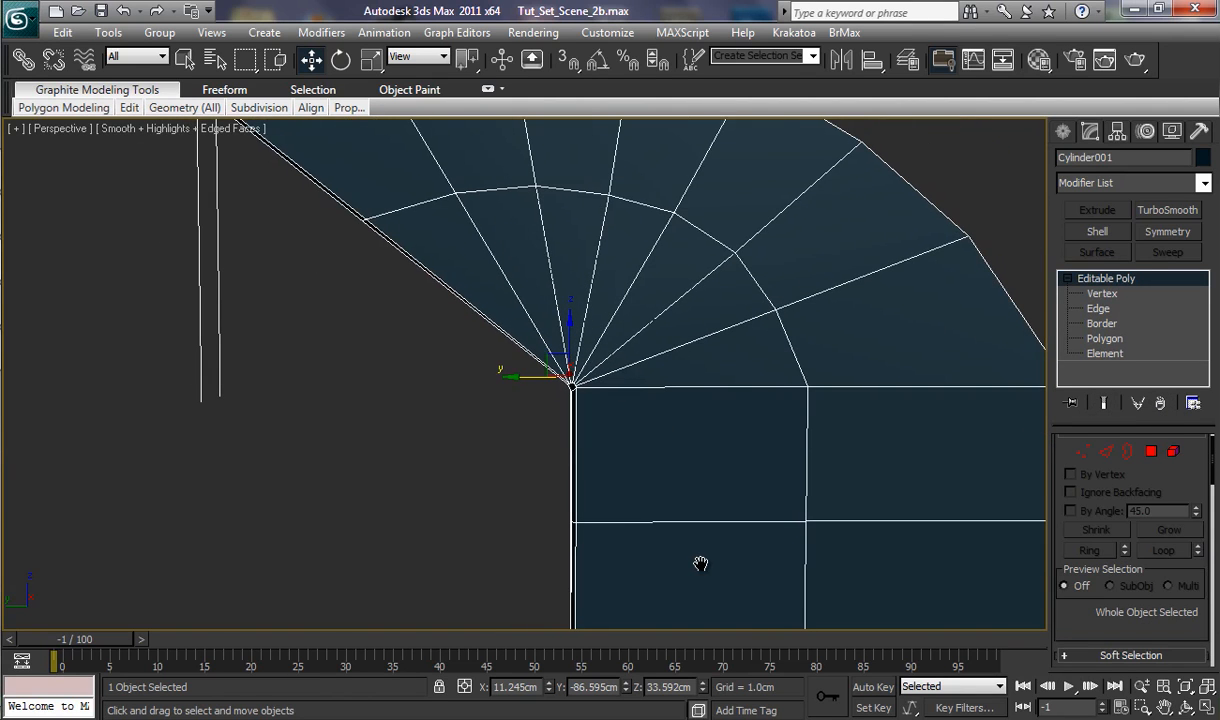
{"action": "scroll", "coordinate": [618, 388], "scroll_direction": "up", "scroll_amount": 2}
{"action": "scroll", "coordinate": [618, 388], "scroll_direction": "up", "scroll_amount": 1}
{"action": "scroll", "coordinate": [700, 470], "scroll_direction": "up", "scroll_amount": 3}
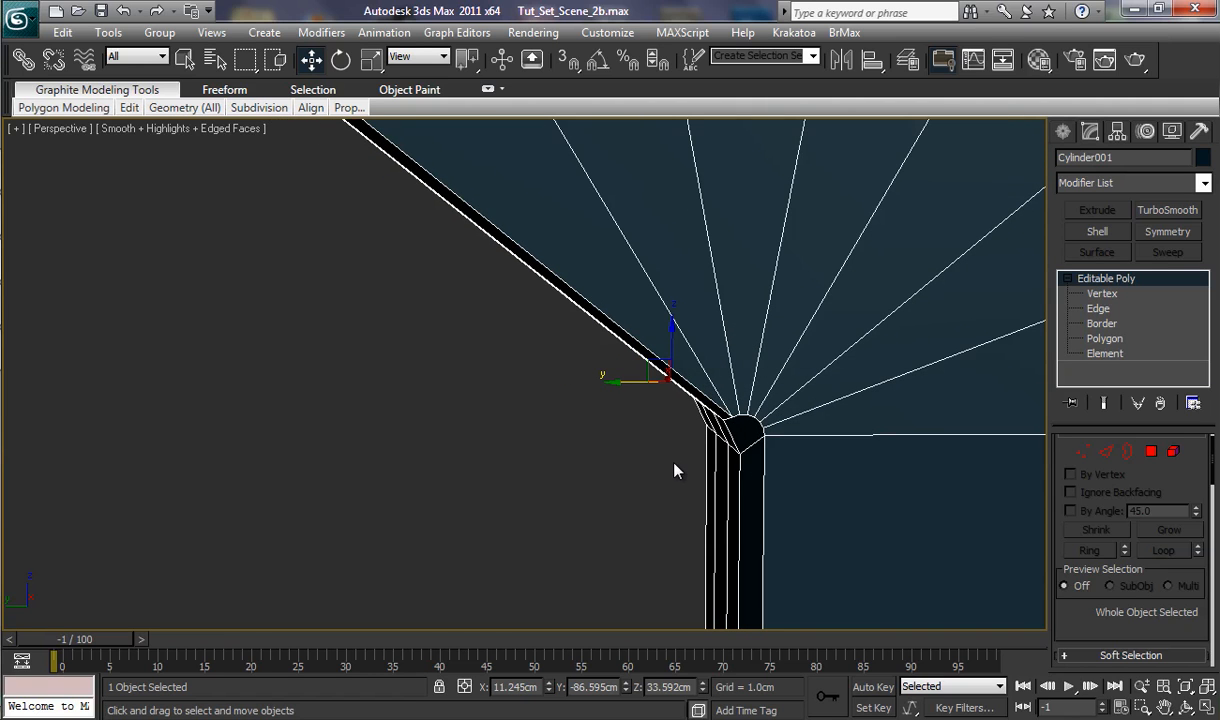
{"action": "scroll", "coordinate": [680, 468], "scroll_direction": "up", "scroll_amount": 3}
{"action": "scroll", "coordinate": [700, 468], "scroll_direction": "up", "scroll_amount": 1}
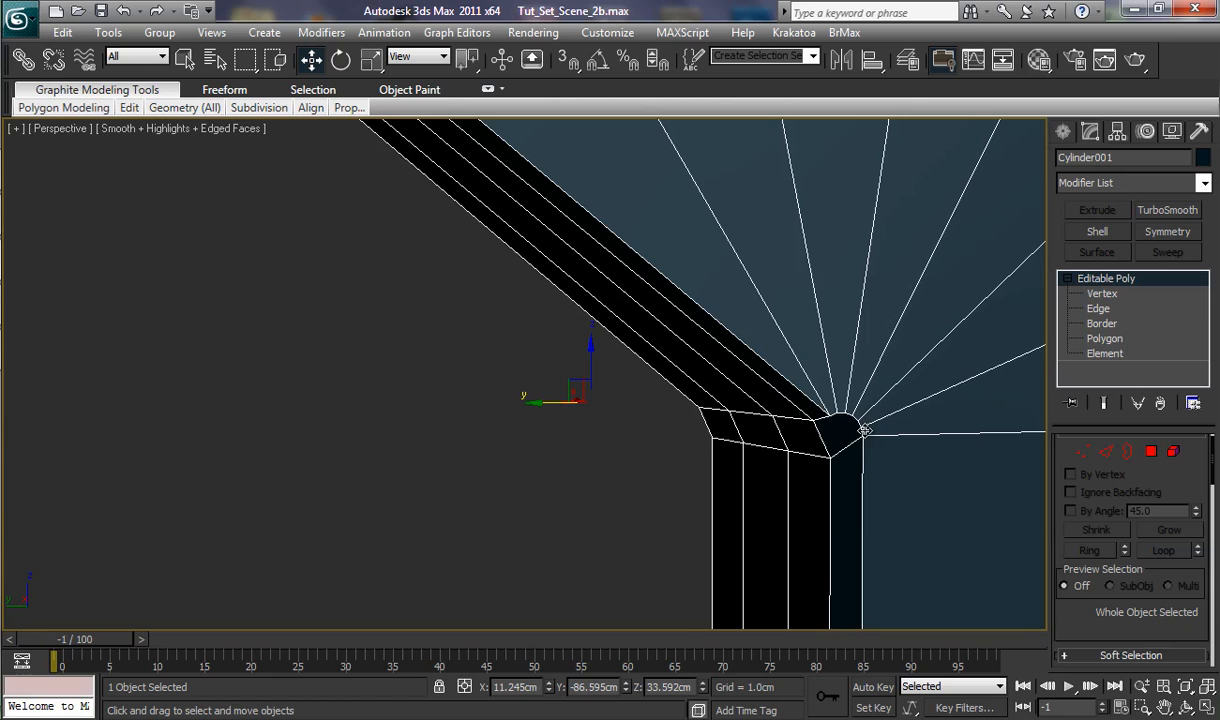
{"action": "middle_click_drag", "start_coordinate": [839, 458], "coordinate": [666, 446]}
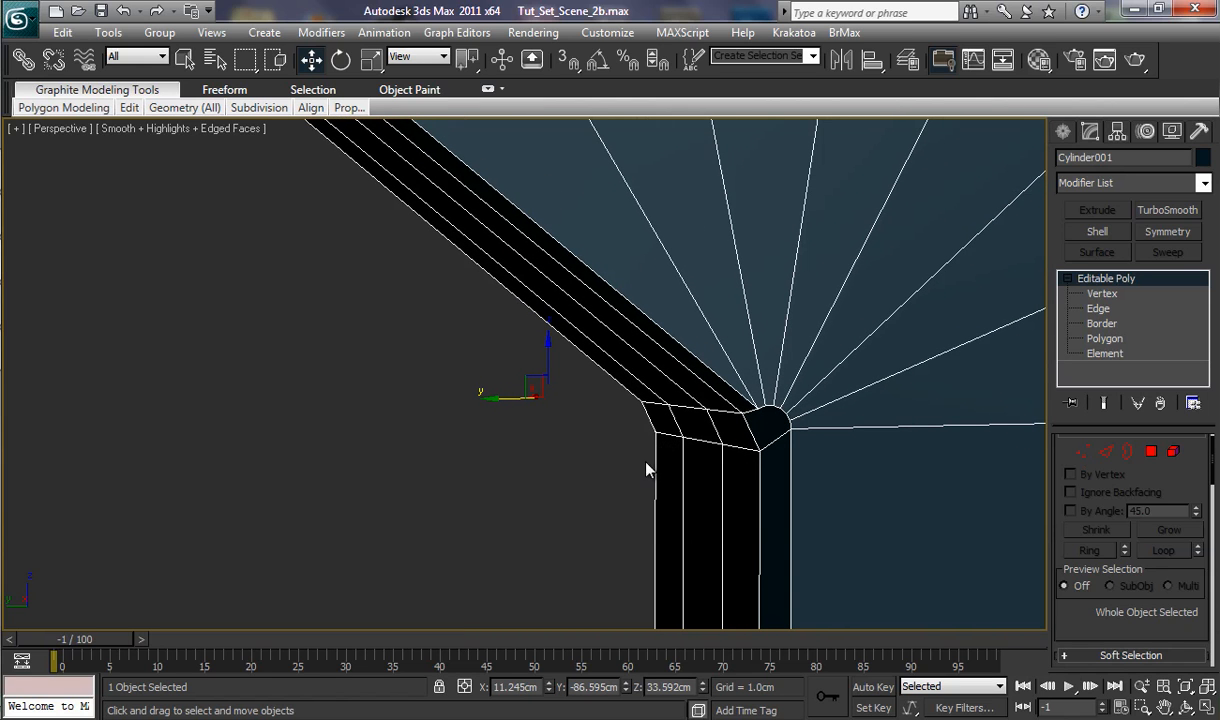
Step: Convert the tail part to an Editable Poly and smooth it with TurboSmooth at 1 iteration, shown without edges
{"action": "right_click", "coordinate": [745, 394]}
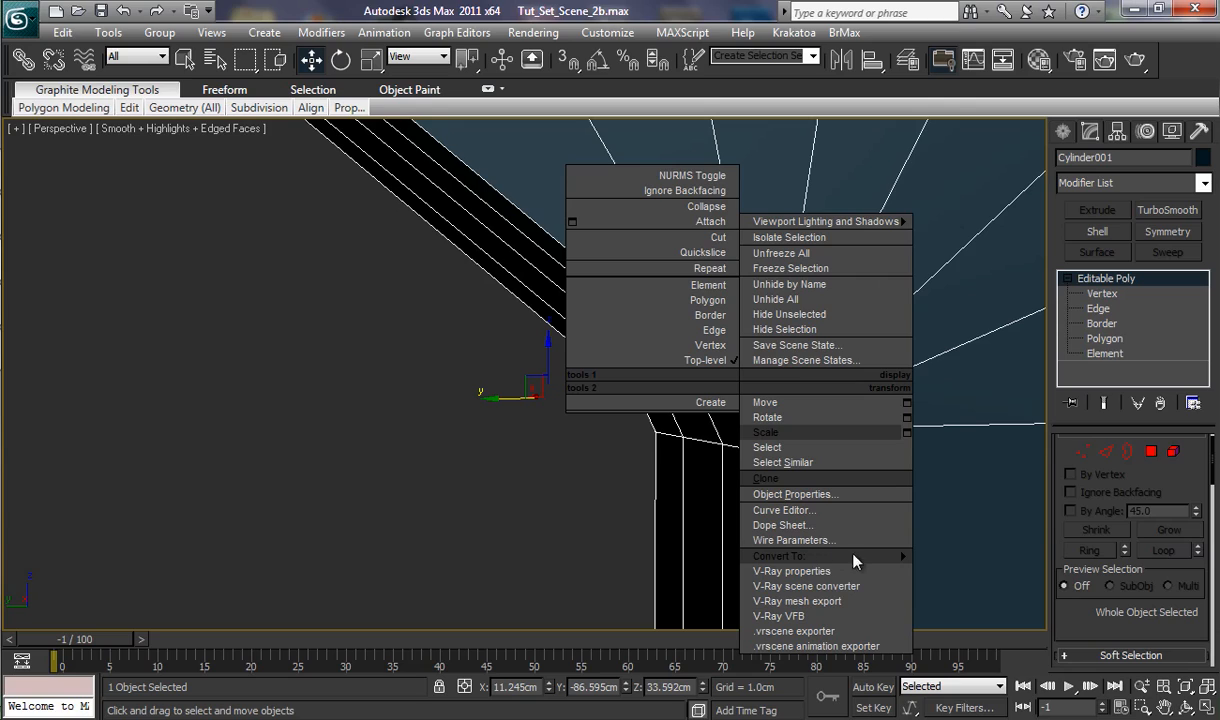
{"action": "mouse_move", "coordinate": [860, 557]}
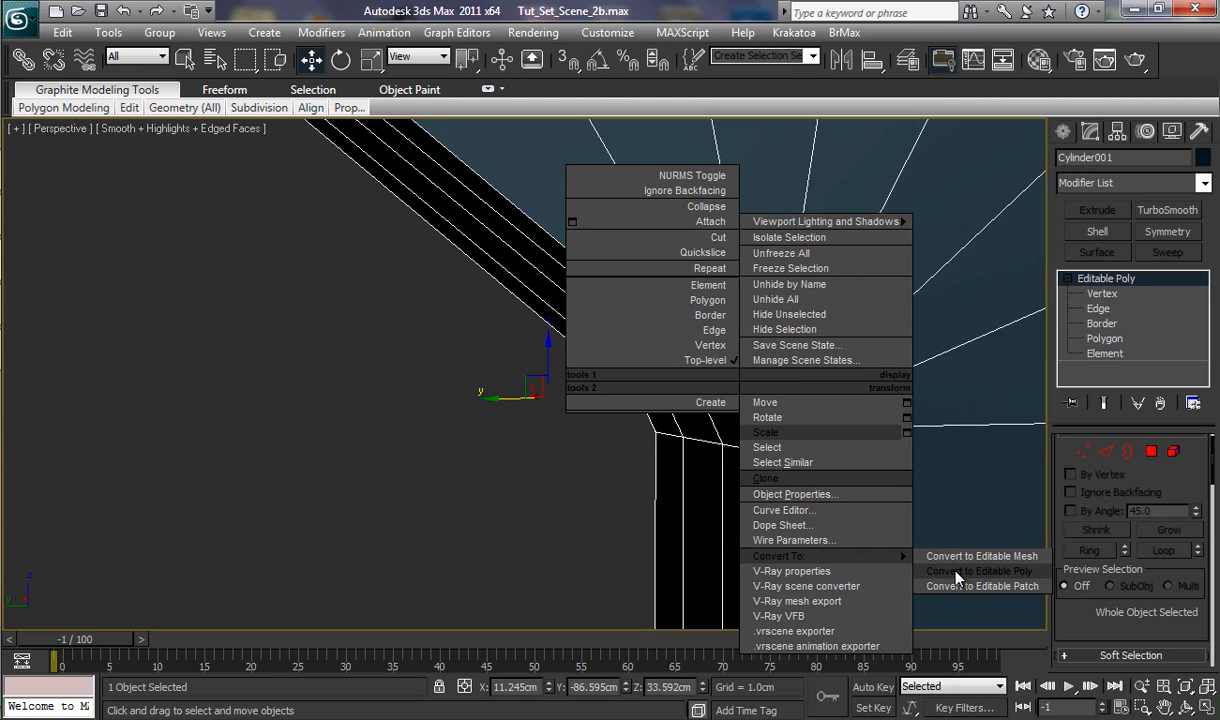
{"action": "left_click", "coordinate": [957, 578]}
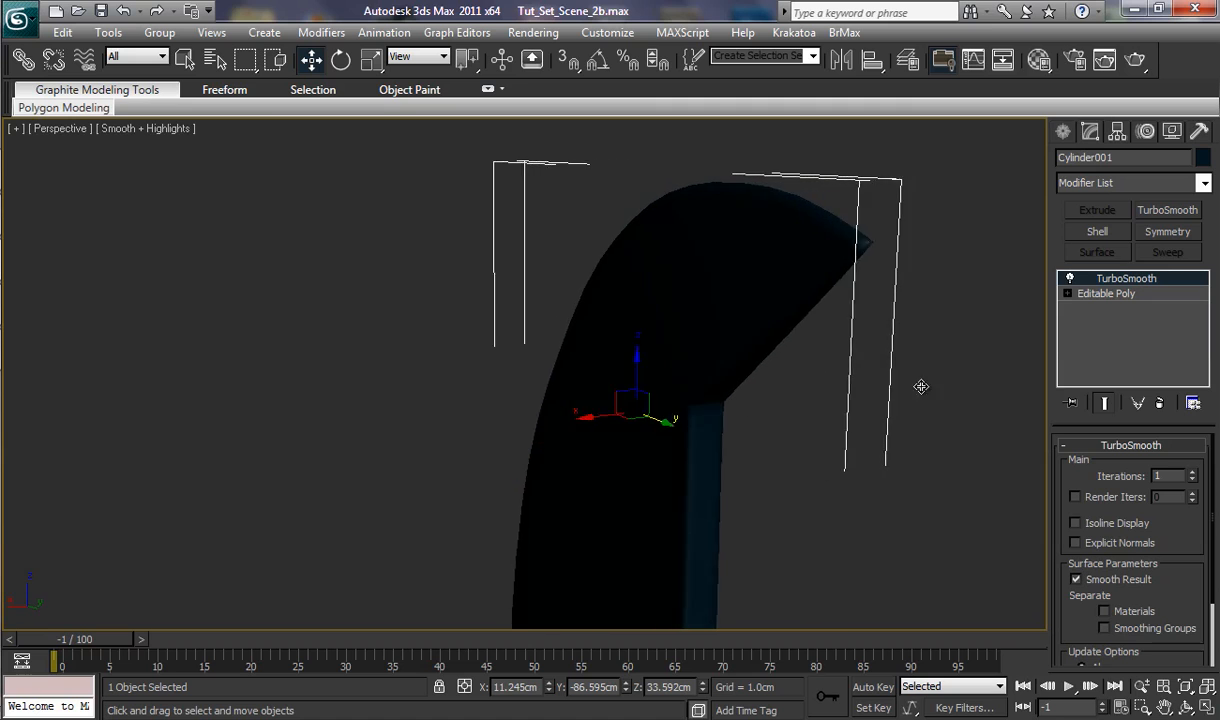
{"action": "middle_click_drag", "start_coordinate": [872, 398], "coordinate": [662, 598], "text": "alt"}
{"action": "middle_click_drag", "start_coordinate": [678, 439], "coordinate": [700, 312]}
{"action": "middle_click_drag", "start_coordinate": [698, 428], "coordinate": [668, 458], "text": "alt"}
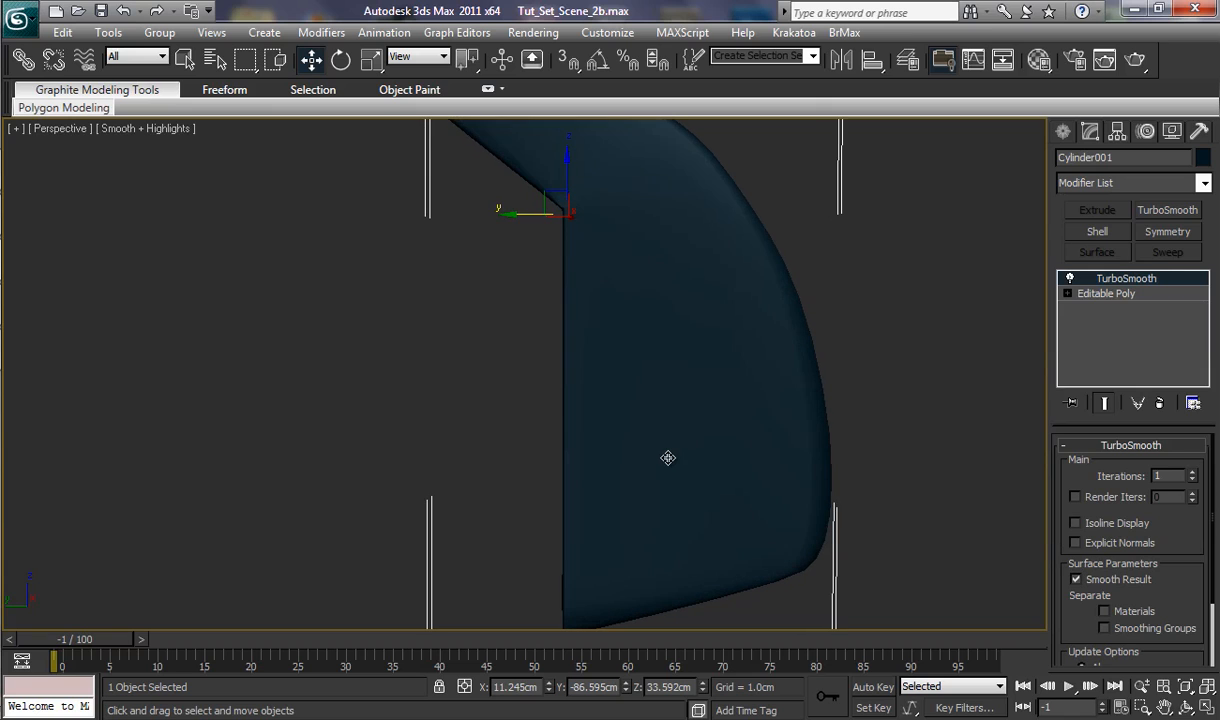
{"action": "scroll", "coordinate": [667, 450], "scroll_direction": "down", "scroll_amount": 3}
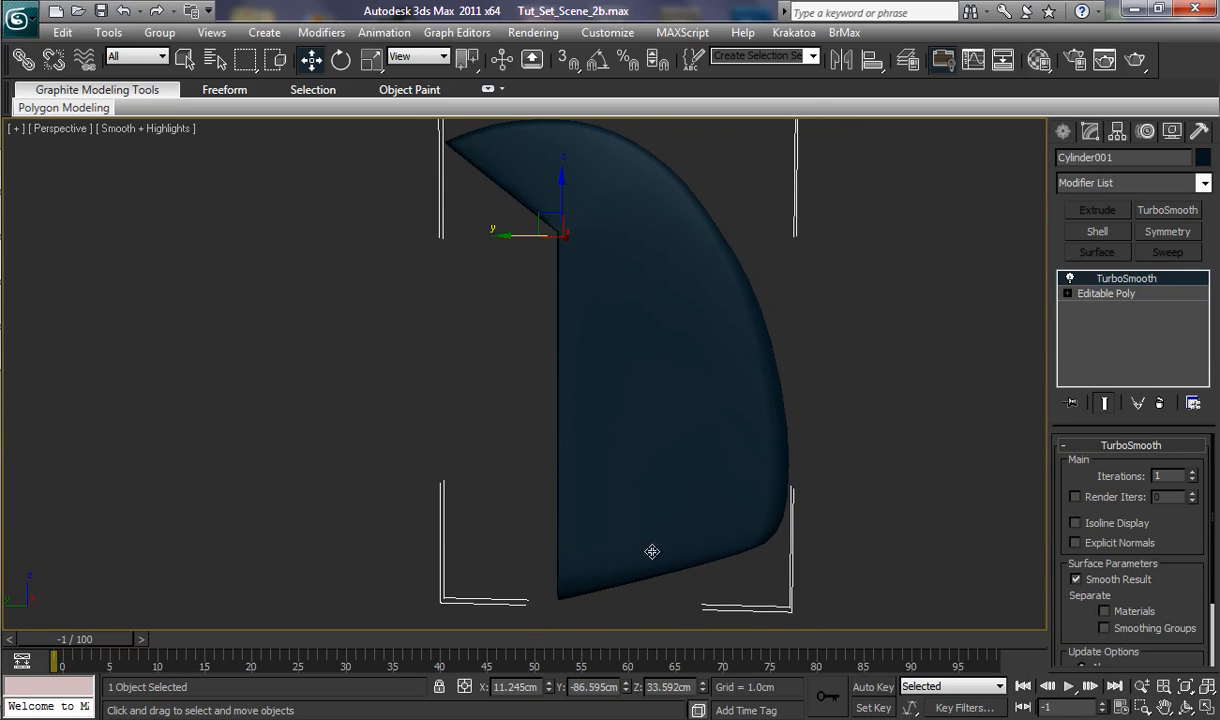
Step: Start editing only the pivot of the smoothed tail part and center the pivot to the object
{"action": "middle_click_drag", "start_coordinate": [632, 496], "coordinate": [815, 428], "text": "alt"}
{"action": "left_click", "coordinate": [1117, 131]}
{"action": "left_click", "coordinate": [1127, 251]}
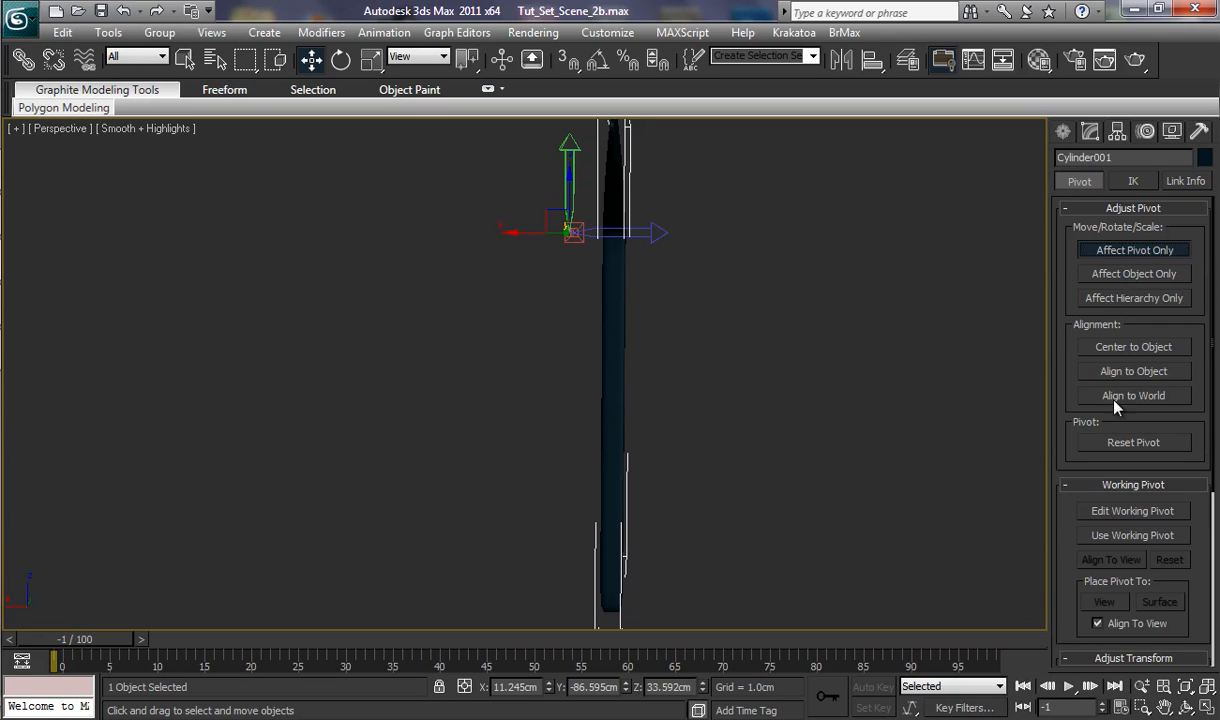
{"action": "left_click", "coordinate": [1134, 347]}
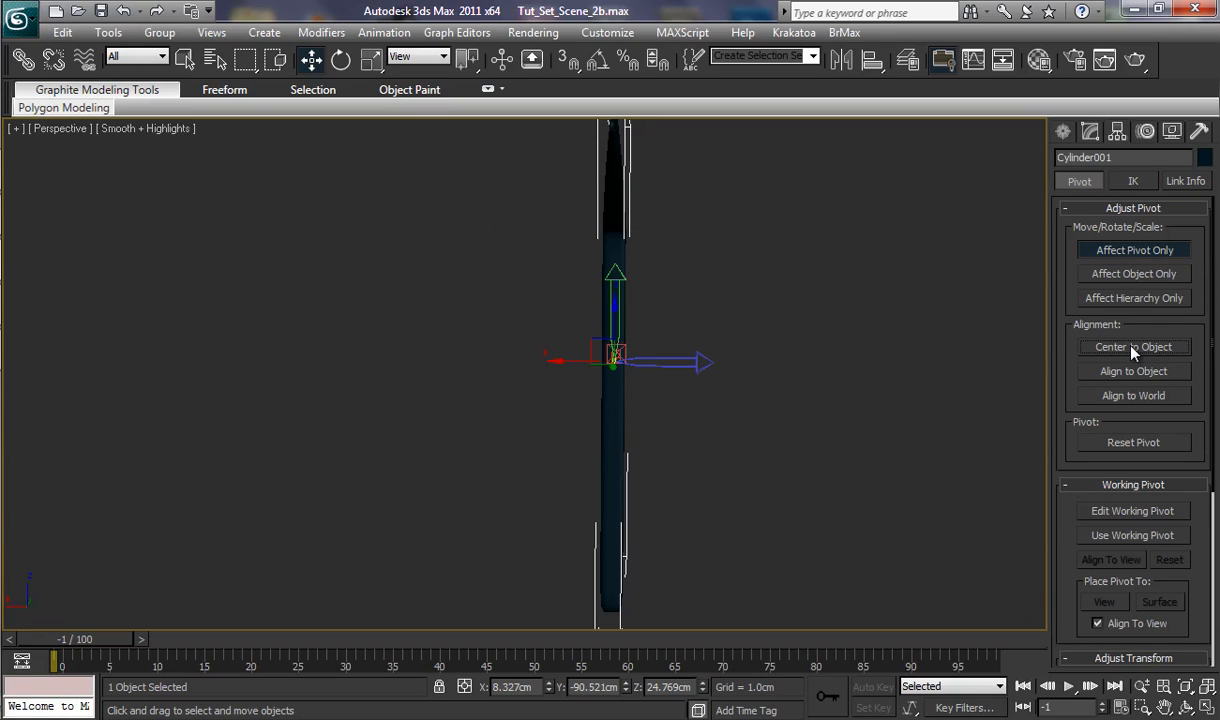
Step: In the Left view, move the pivot horizontally onto the part's straight vertical edge, at Y -86.661 cm, and finish pivot editing
{"action": "middle_click_drag", "start_coordinate": [817, 390], "coordinate": [670, 399], "text": "alt"}
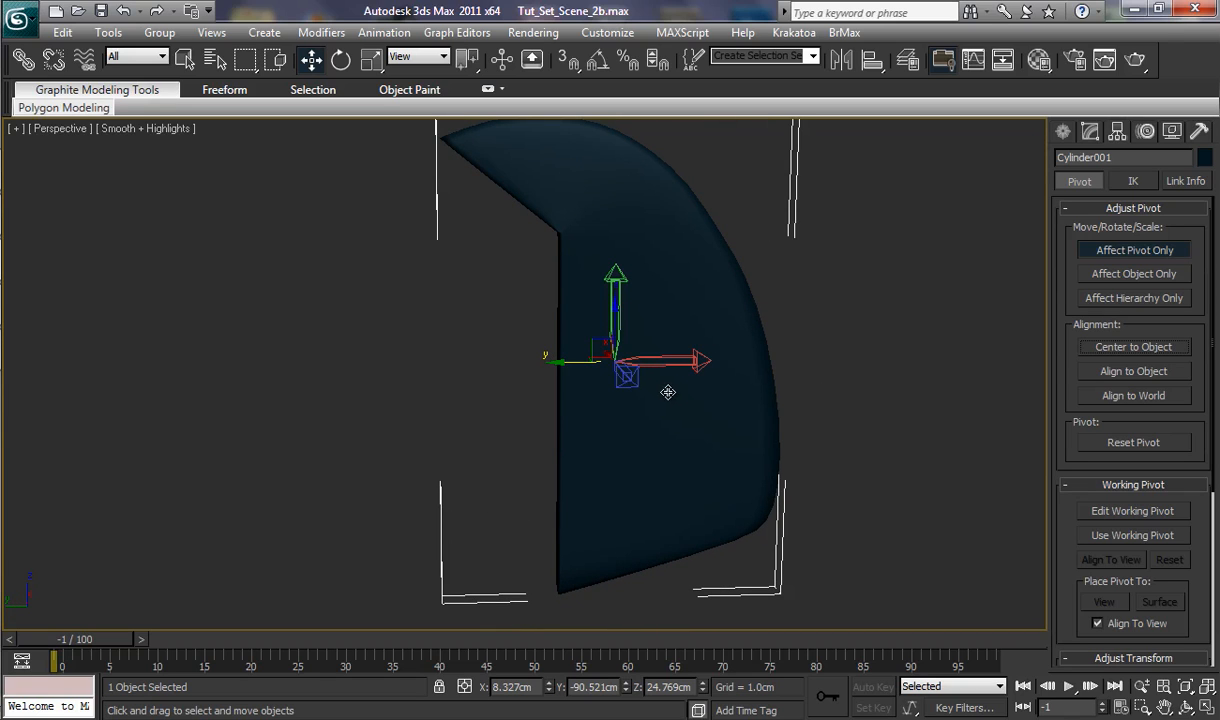
{"action": "key", "text": "l"}
{"action": "key", "text": "z"}
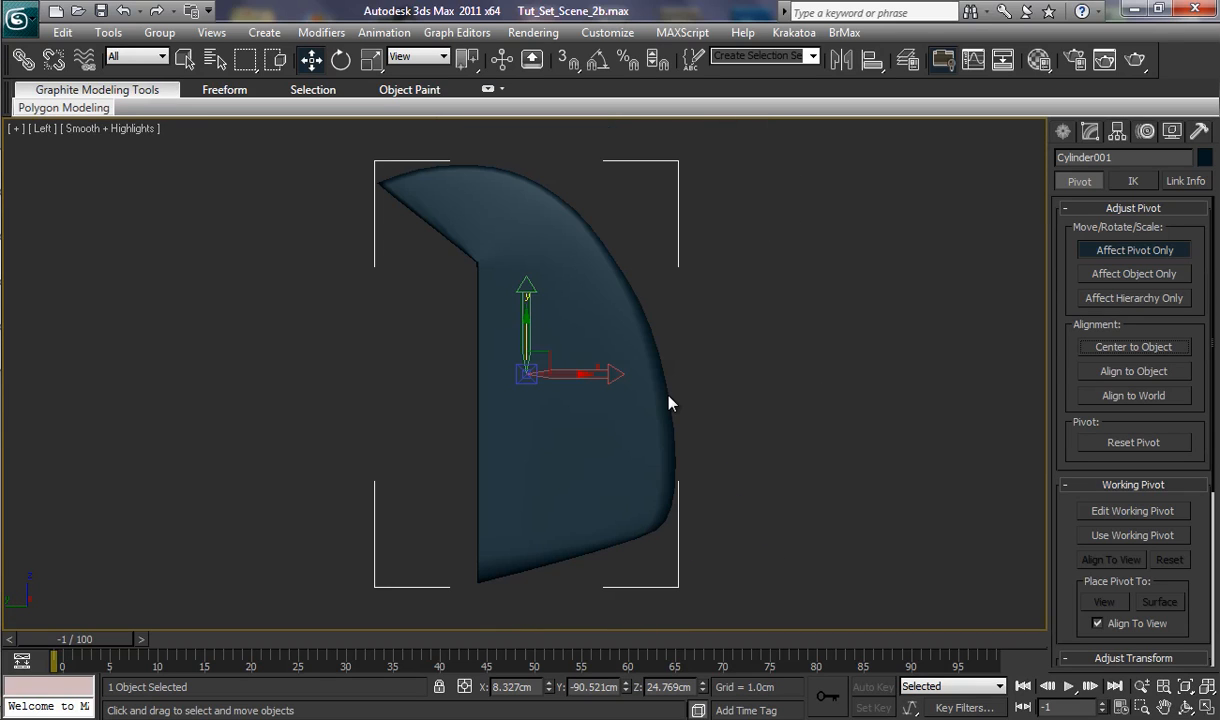
{"action": "left_click_drag", "start_coordinate": [583, 375], "coordinate": [535, 388]}
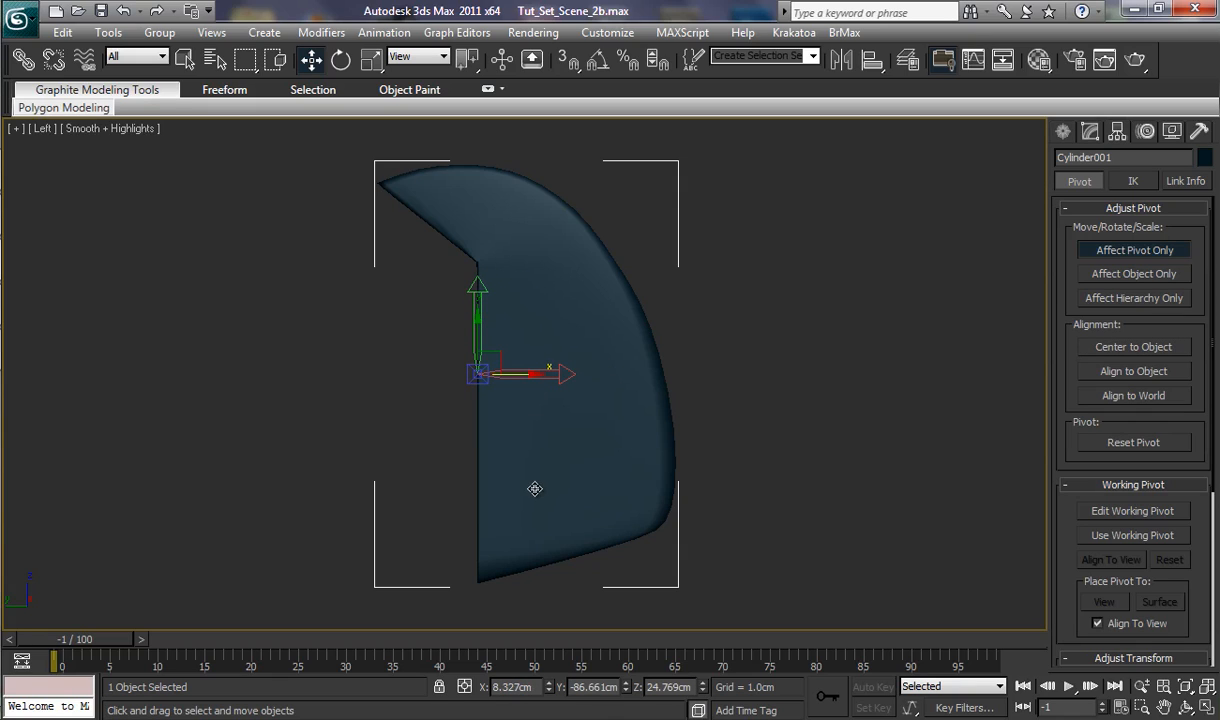
{"action": "left_click", "coordinate": [1146, 252]}
Step: Try rotating the tail part about its repositioned pivot and undo the rotation
{"action": "left_click", "coordinate": [341, 62]}
{"action": "left_click_drag", "start_coordinate": [509, 373], "coordinate": [482, 371]}
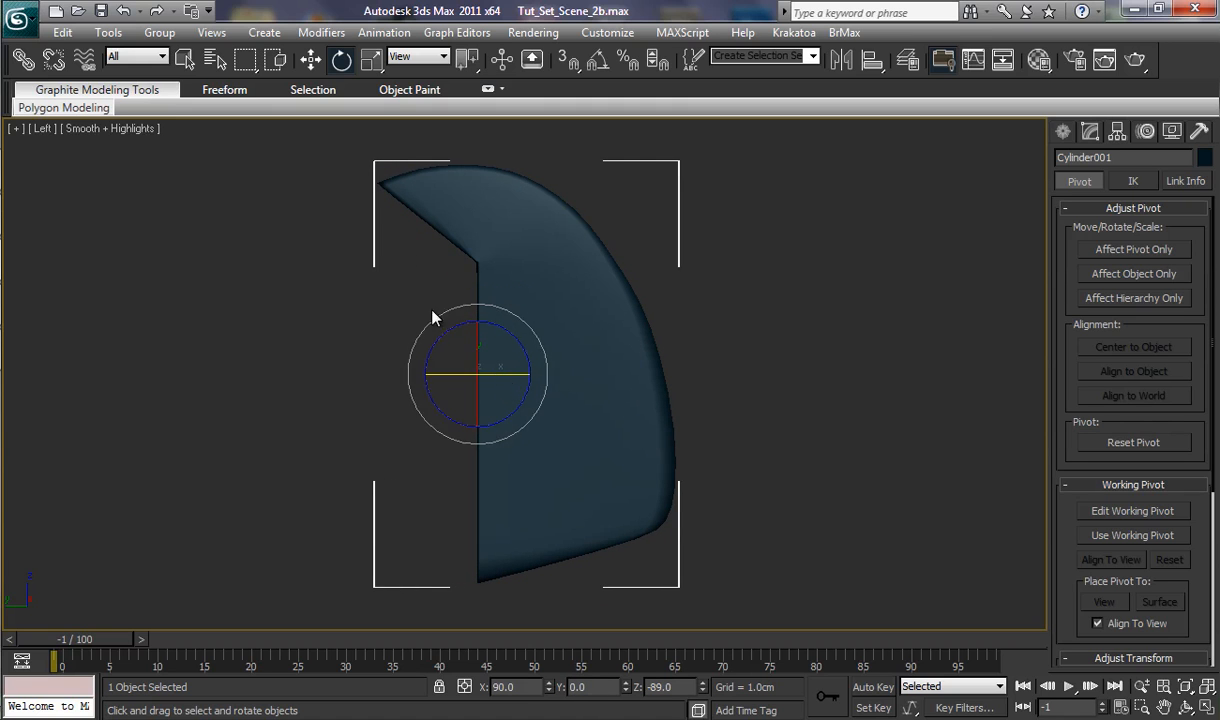
{"action": "left_click", "coordinate": [123, 10]}
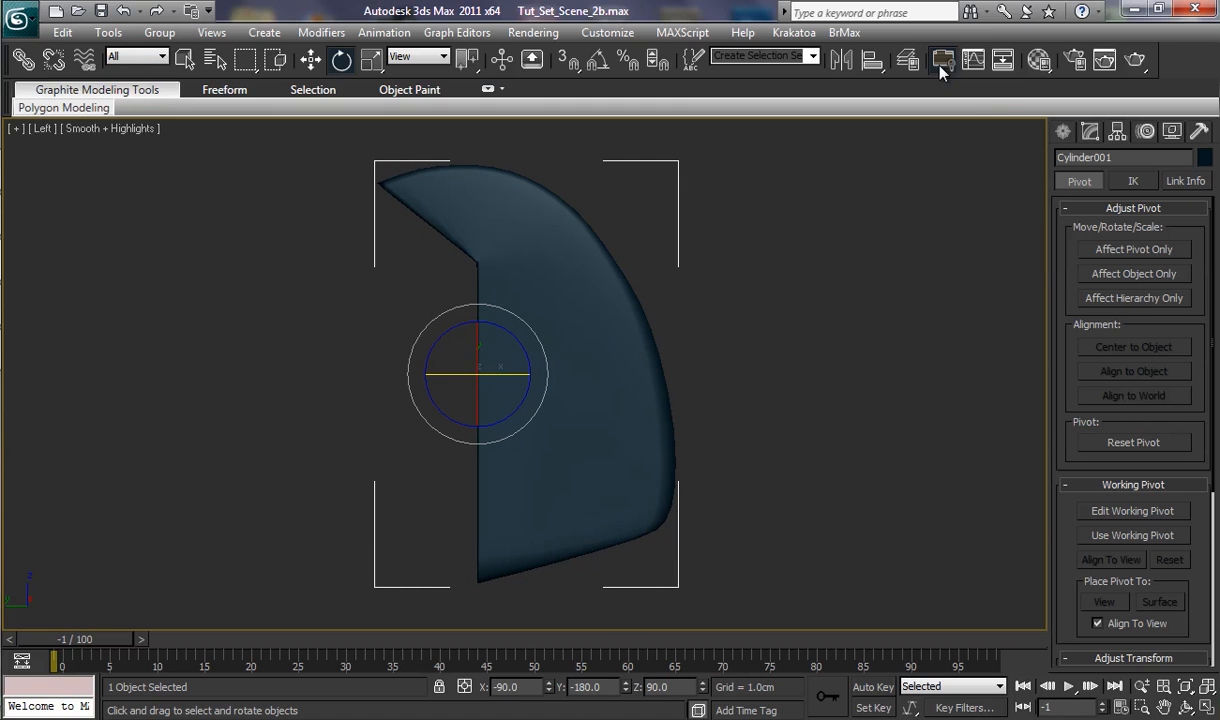
Step: Show the hidden fuselage and move the tail part horizontally against it, to Y -86.22 cm
{"action": "left_click", "coordinate": [907, 59]}
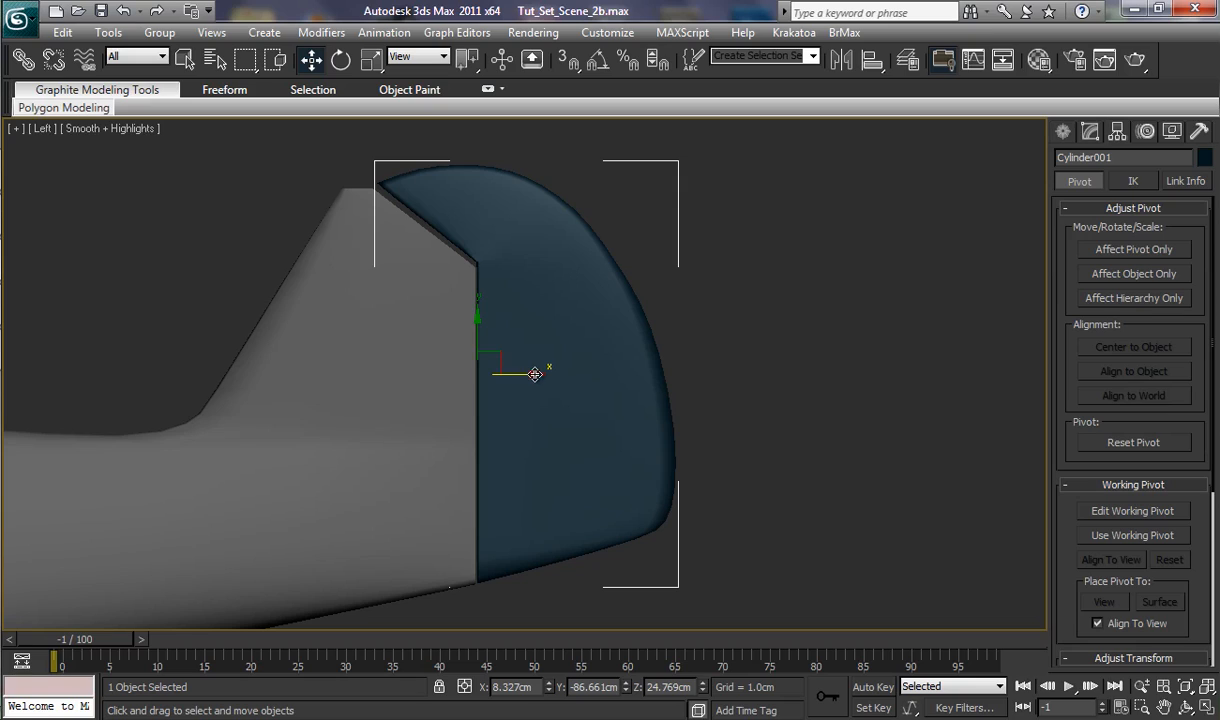
{"action": "left_click_drag", "start_coordinate": [535, 374], "coordinate": [530, 378]}
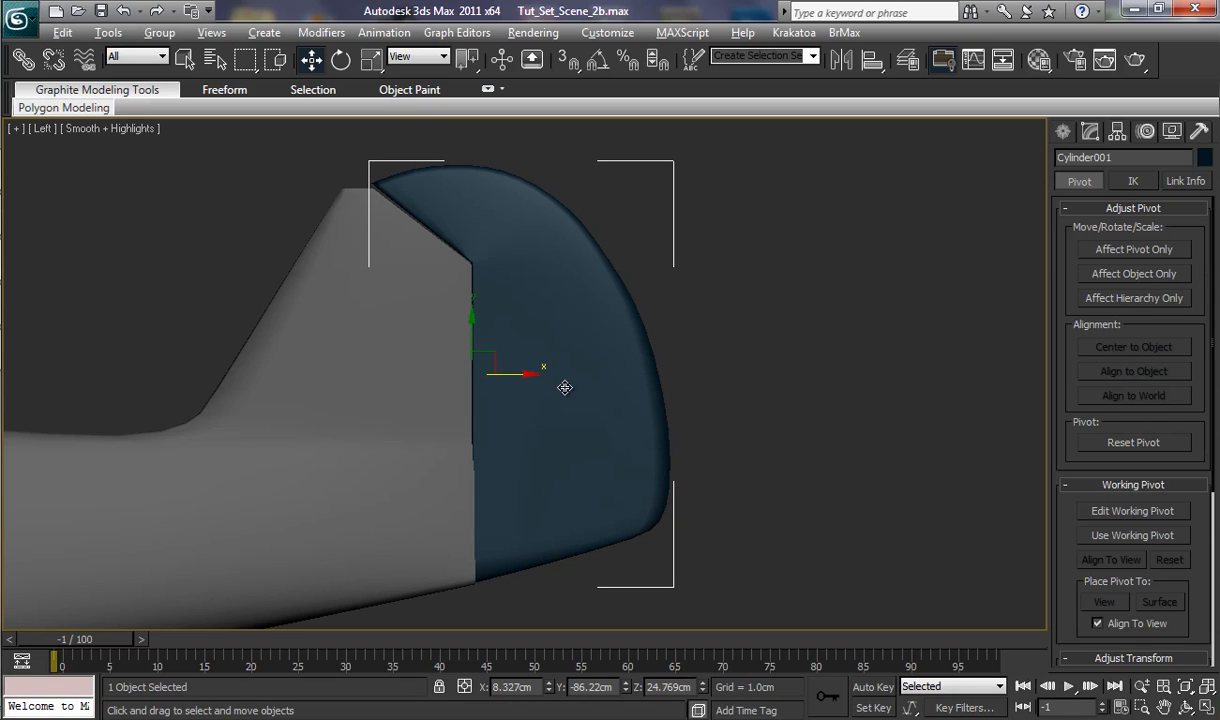
{"action": "key", "text": "alt"}
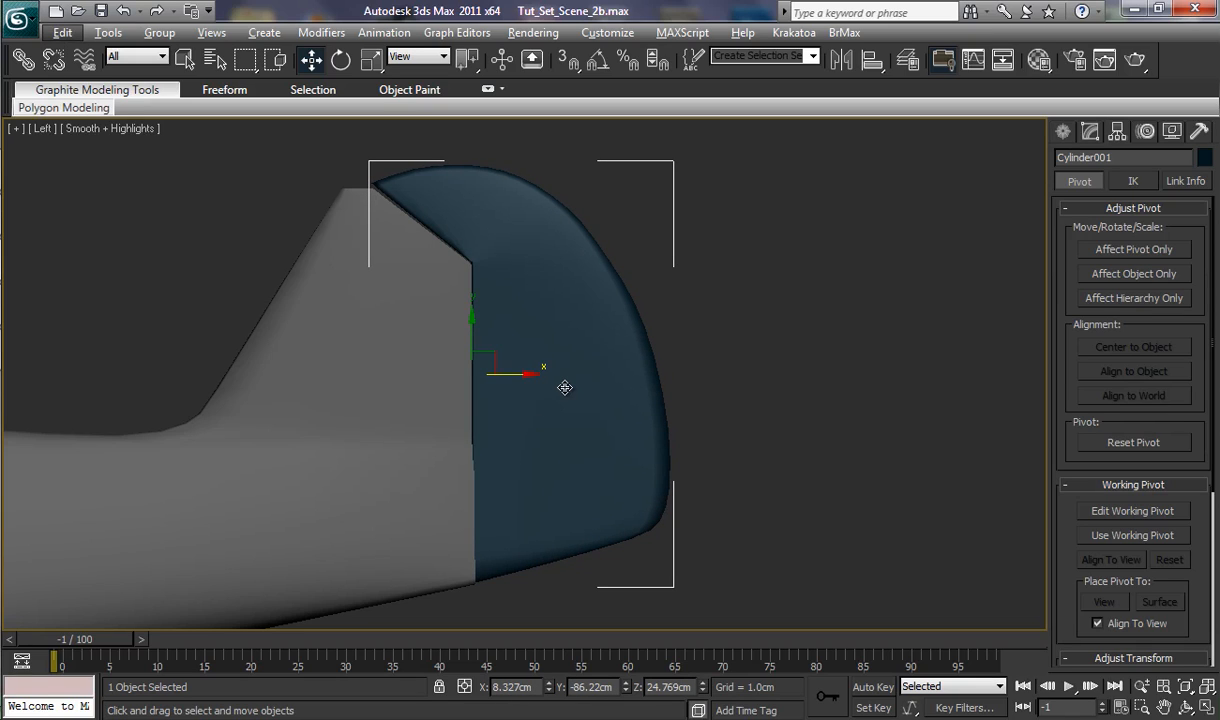